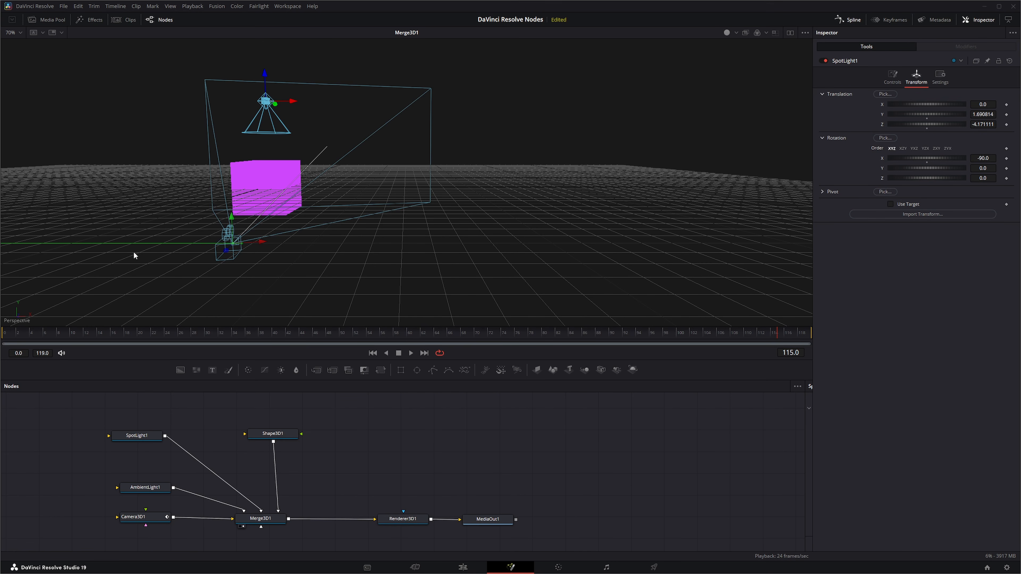
- Show the Renderer3D1 output in the viewer and scrub the timeline to frame 119
{"action": "left_click_drag", "start_coordinate": [402, 520], "coordinate": [395, 211]}
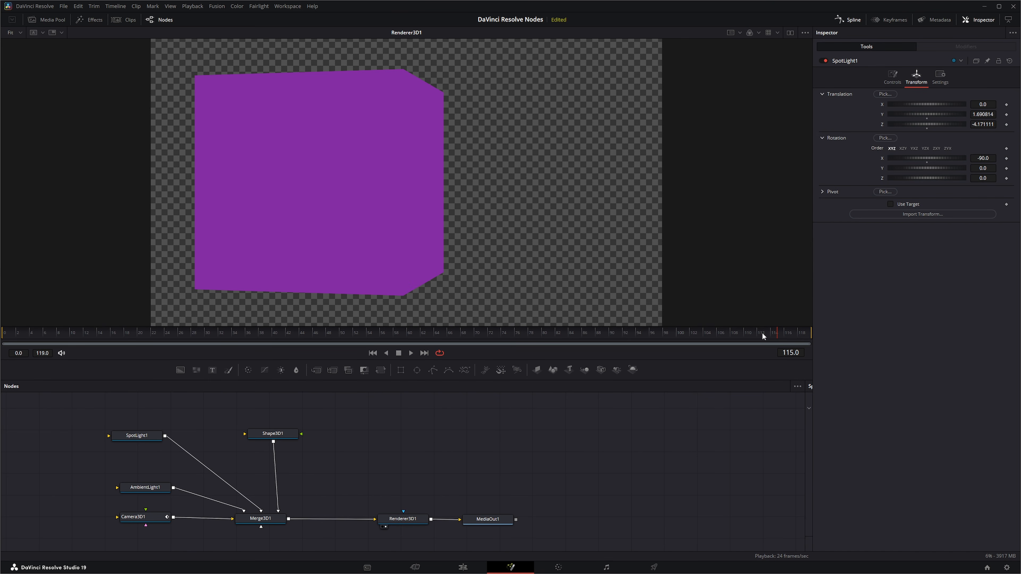
{"action": "left_click_drag", "start_coordinate": [775, 333], "coordinate": [834, 333]}
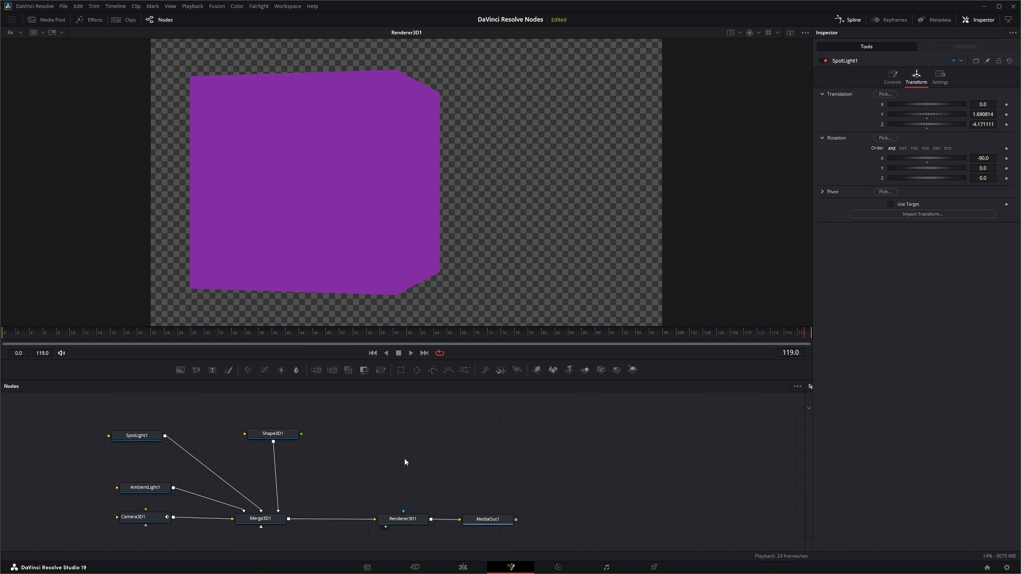
- Add a Locator 3D node in the empty area above Renderer3D1 in the node graph
{"action": "key", "text": "shift+space"}
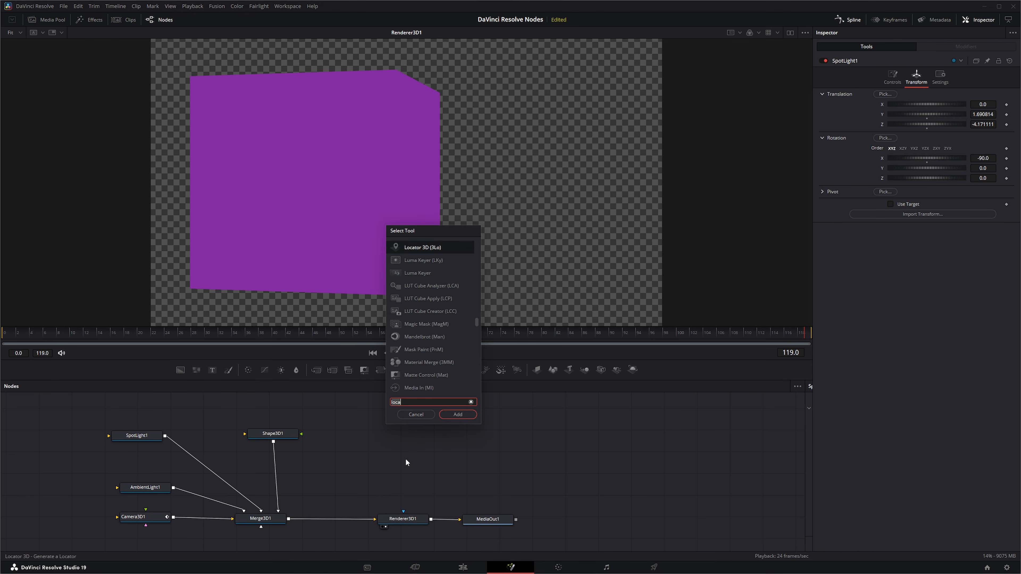
{"action": "type", "text": "loca"}
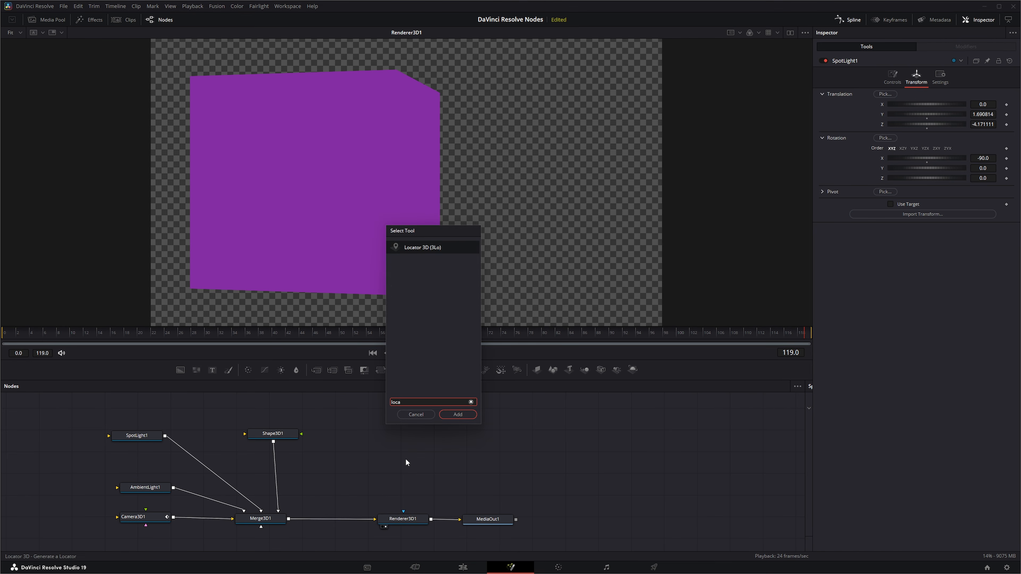
{"action": "left_click", "coordinate": [453, 412]}
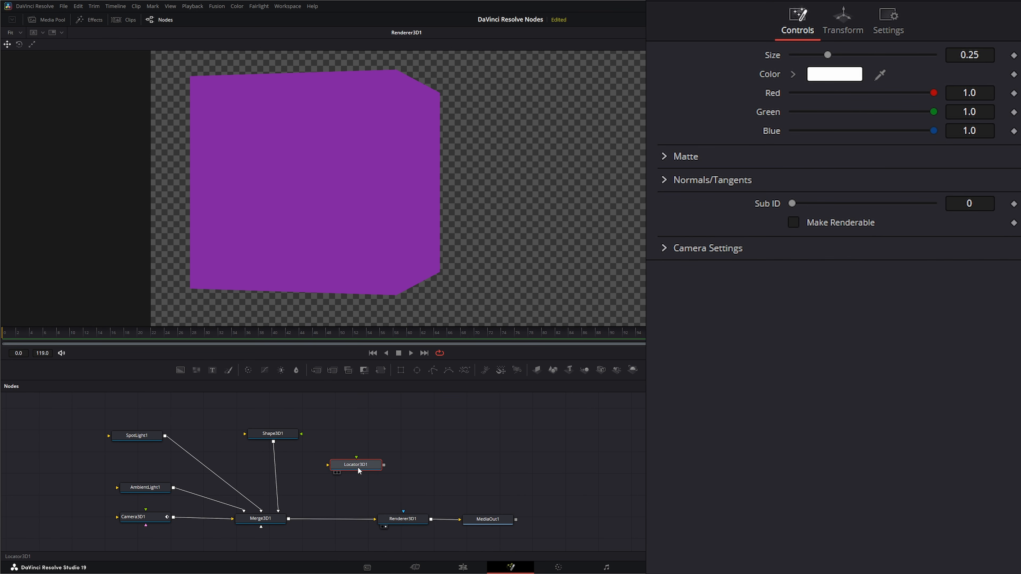
{"action": "left_click_drag", "start_coordinate": [358, 468], "coordinate": [368, 473]}
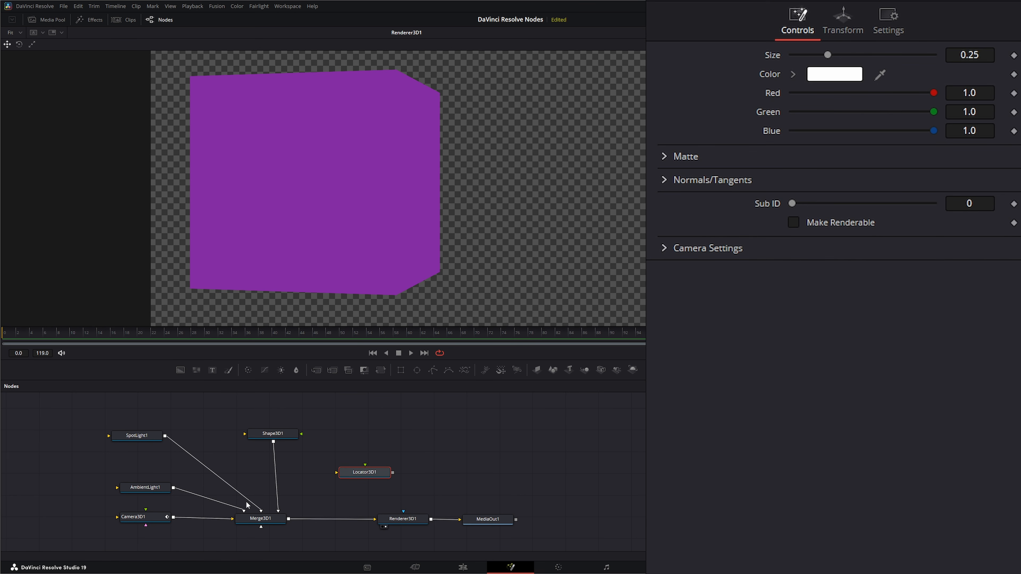
- Insert Locator3D1 into the connection between Merge3D1 and Renderer3D1
{"action": "left_click_drag", "start_coordinate": [144, 519], "coordinate": [138, 522]}
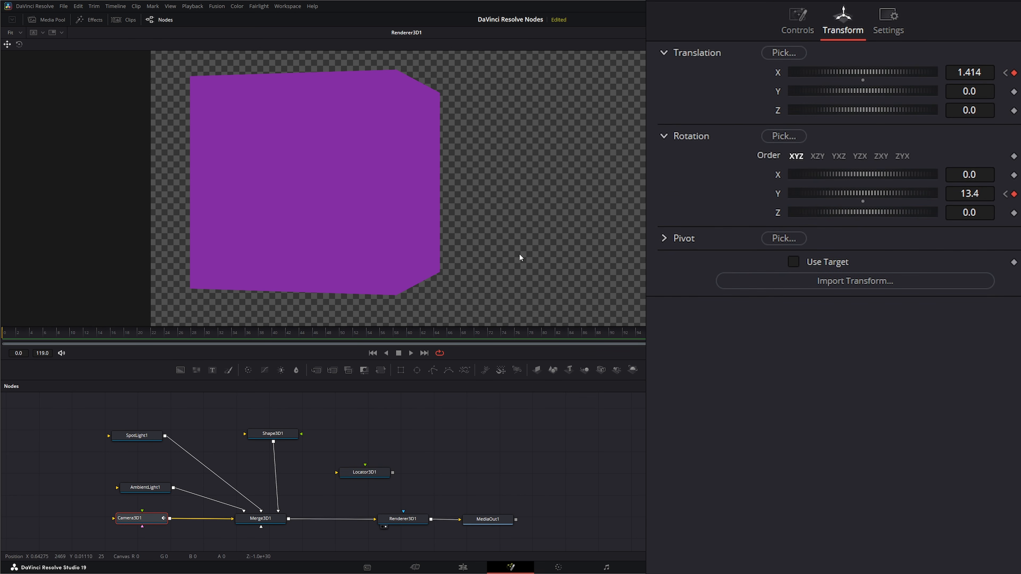
{"action": "scroll", "coordinate": [517, 225], "scroll_direction": "up", "scroll_amount": 2}
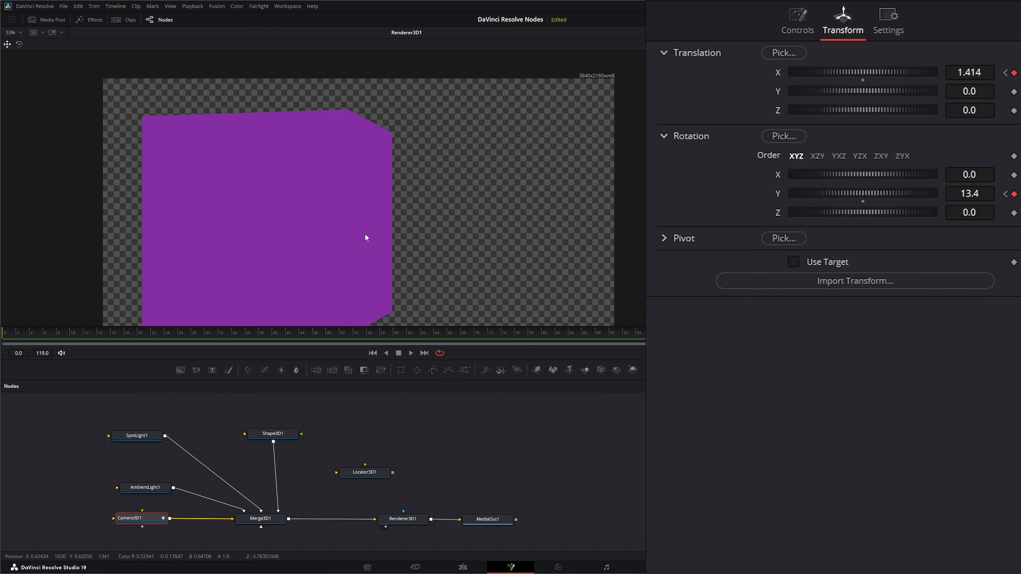
{"action": "left_click_drag", "start_coordinate": [362, 475], "coordinate": [331, 522]}
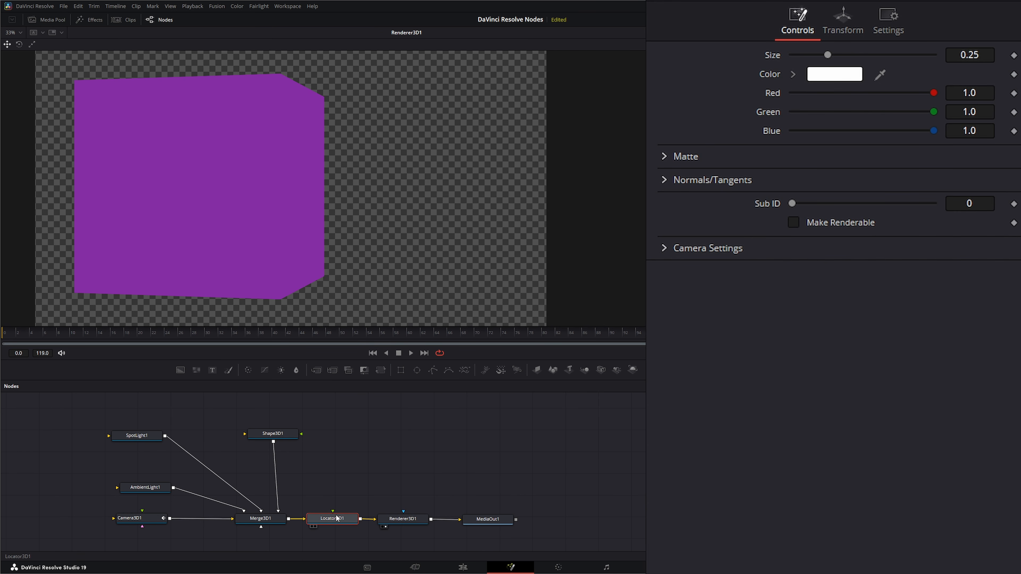
- Set the camera in Locator3D1's camera settings to Camera3D1 and show Merge3D1 in the viewer
{"action": "left_click_drag", "start_coordinate": [412, 116], "coordinate": [344, 167]}
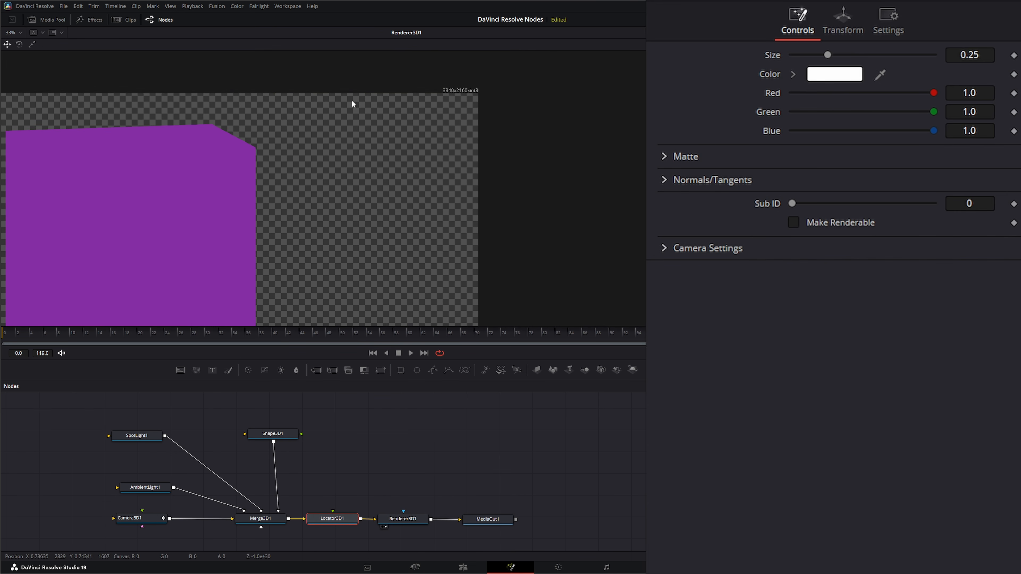
{"action": "left_click_drag", "start_coordinate": [379, 225], "coordinate": [381, 200]}
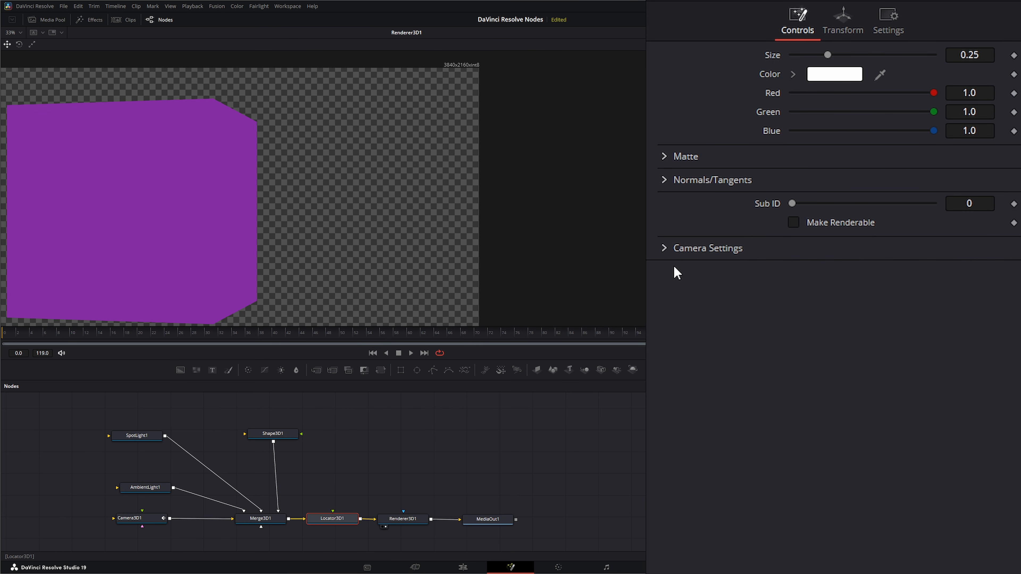
{"action": "left_click", "coordinate": [664, 248]}
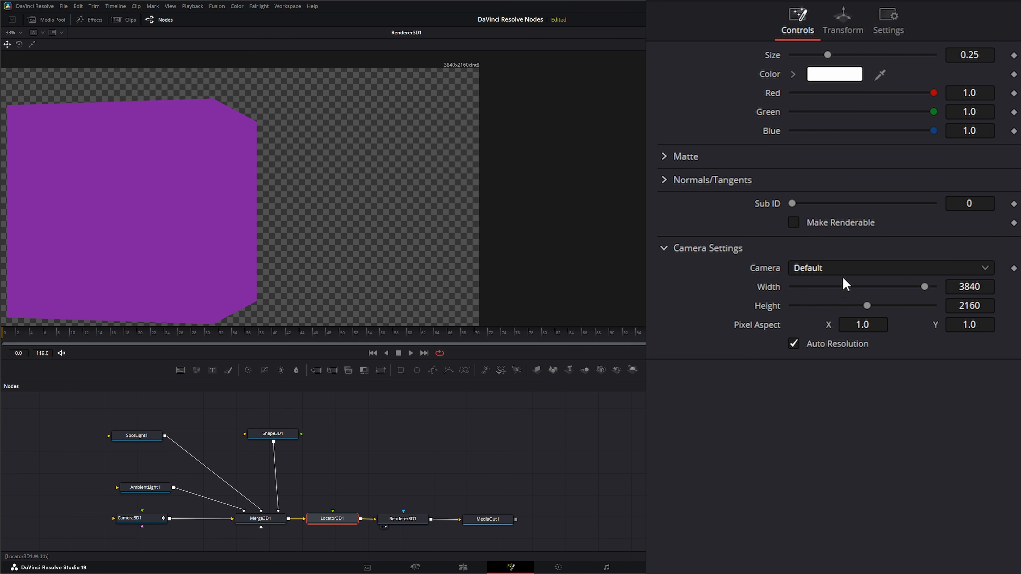
{"action": "left_click", "coordinate": [819, 267]}
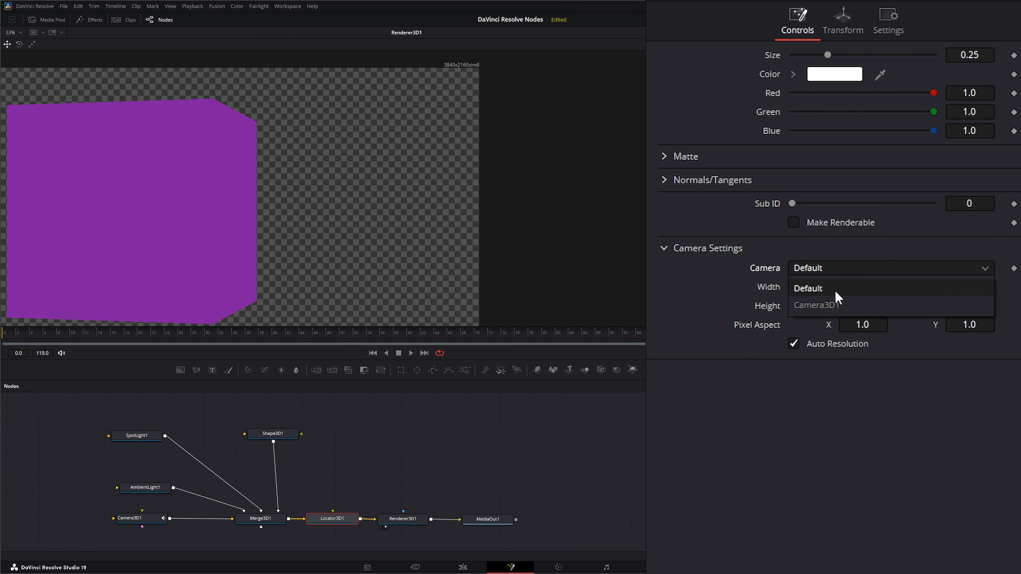
{"action": "left_click", "coordinate": [816, 305]}
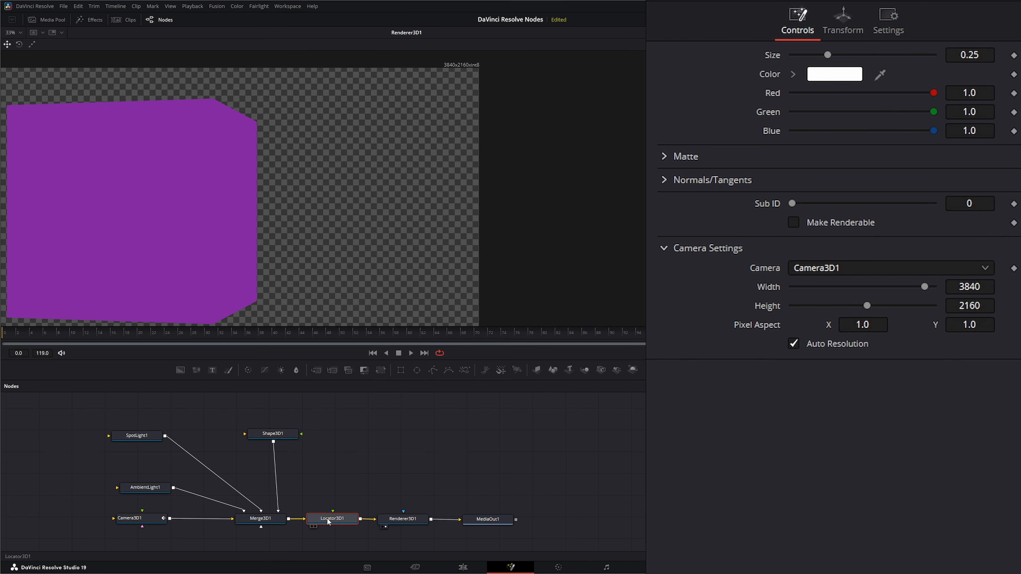
{"action": "left_click_drag", "start_coordinate": [265, 522], "coordinate": [253, 280]}
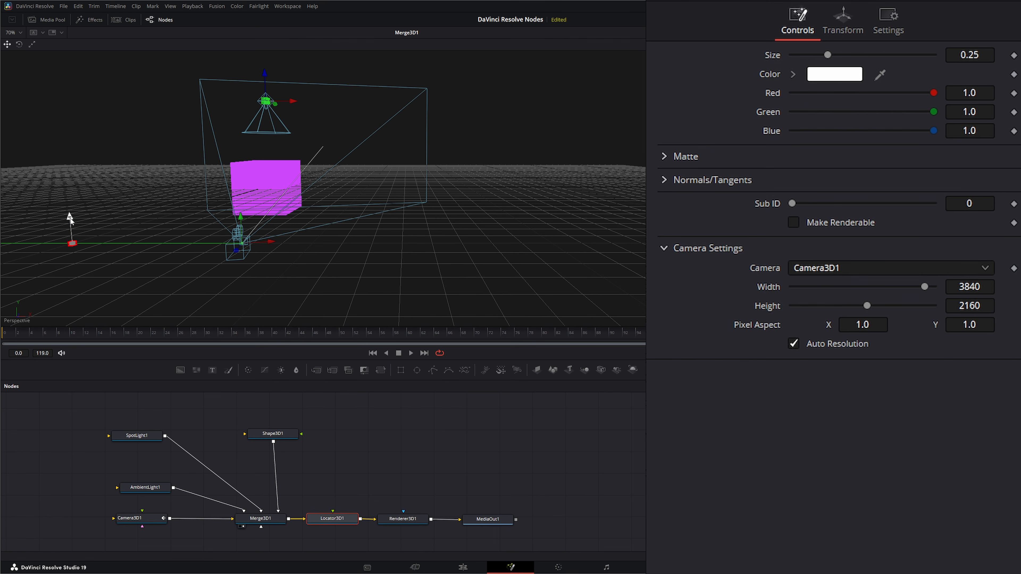
- Try moving Locator3D1 to about X 0.404, Y 0.567, Z 0.1 and rotating it 14.5 on X
{"action": "left_click_drag", "start_coordinate": [70, 217], "coordinate": [68, 196]}
{"action": "left_click", "coordinate": [844, 18]}
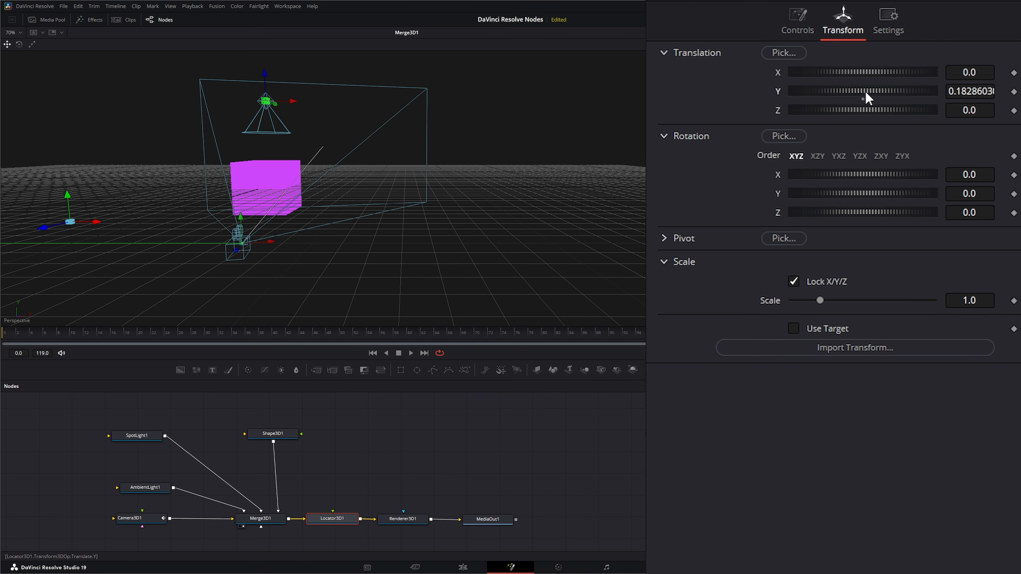
{"action": "mouse_move", "coordinate": [866, 93]}
{"action": "left_mouse_down"}
{"action": "mouse_move", "coordinate": [855, 95]}
{"action": "mouse_move", "coordinate": [884, 92]}
{"action": "mouse_move", "coordinate": [859, 88]}
{"action": "mouse_move", "coordinate": [860, 74]}
{"action": "left_mouse_up"}
{"action": "mouse_move", "coordinate": [858, 114]}
{"action": "left_mouse_down"}
{"action": "mouse_move", "coordinate": [849, 108]}
{"action": "mouse_move", "coordinate": [859, 113]}
{"action": "left_mouse_up"}
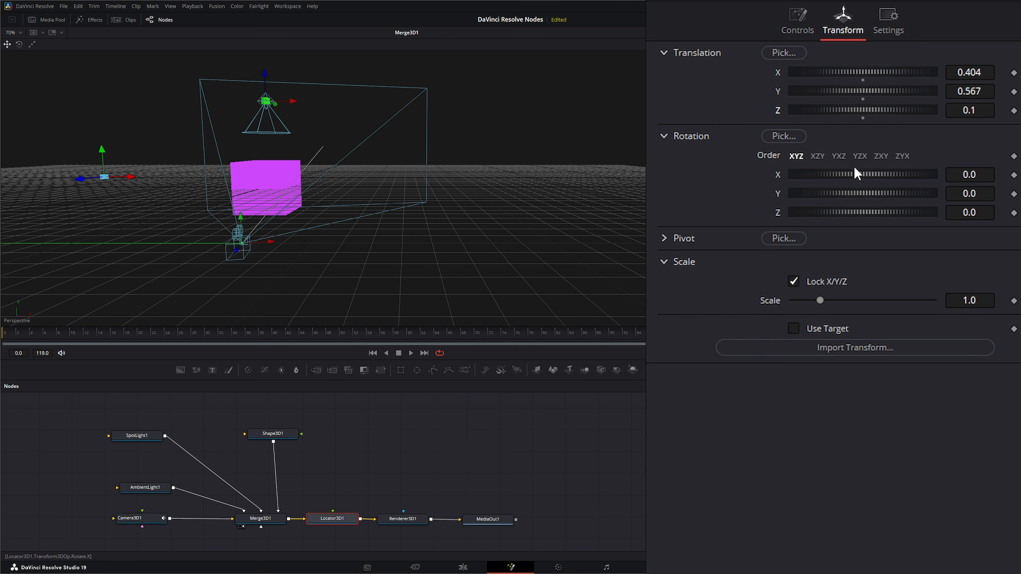
{"action": "left_click_drag", "start_coordinate": [854, 174], "coordinate": [857, 174]}
- Try aiming Locator3D1 at a target point picked on the purple cube, after exposing its pivot settings
{"action": "left_click", "coordinate": [663, 239]}
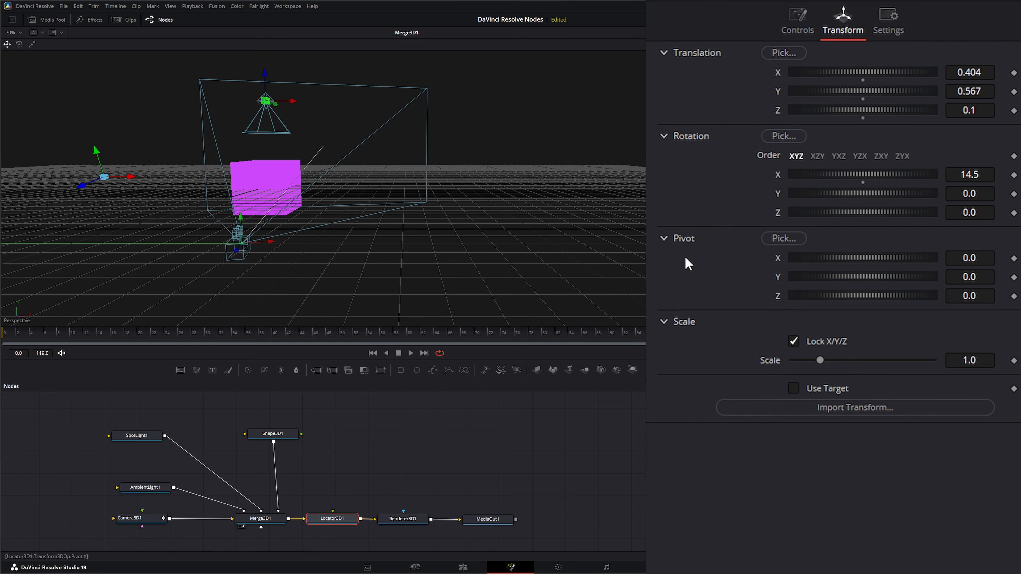
{"action": "left_click_drag", "start_coordinate": [848, 258], "coordinate": [848, 260]}
{"action": "mouse_move", "coordinate": [822, 360]}
{"action": "left_mouse_down"}
{"action": "mouse_move", "coordinate": [854, 360]}
{"action": "mouse_move", "coordinate": [820, 360]}
{"action": "left_mouse_up"}
{"action": "left_click", "coordinate": [794, 388]}
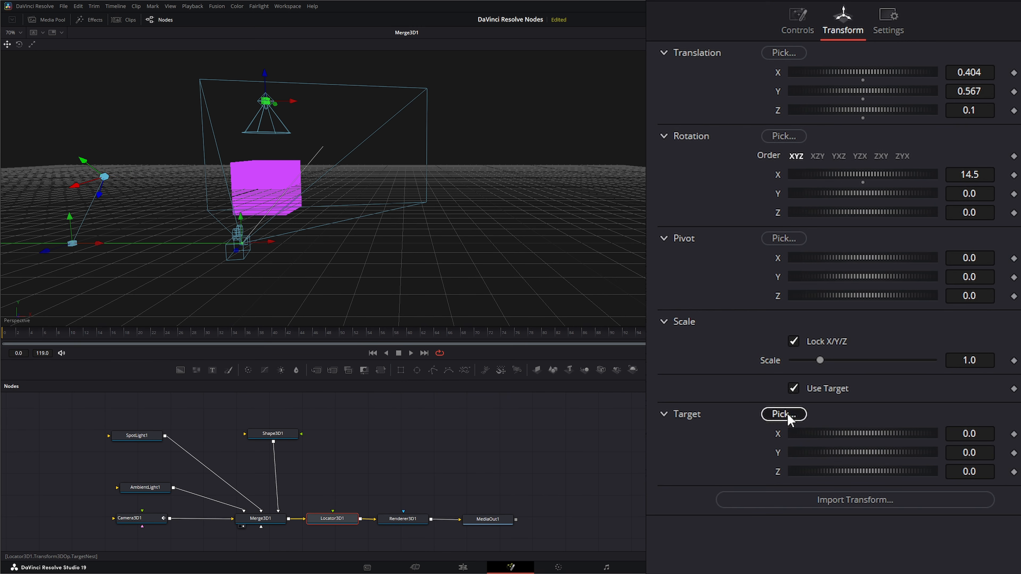
{"action": "left_click_drag", "start_coordinate": [788, 418], "coordinate": [289, 162]}
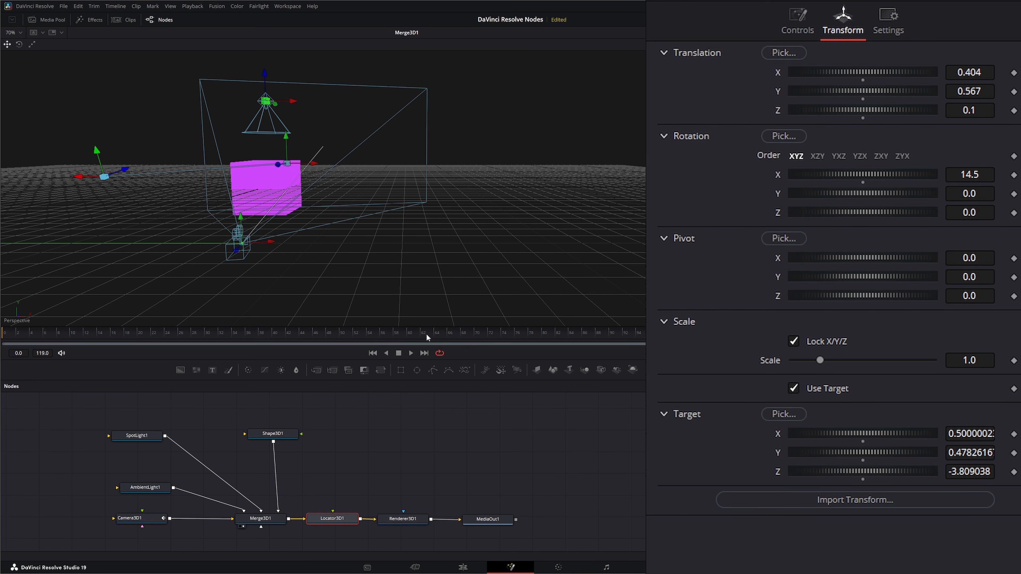
- Turn off Locator3D1's target and reset its X rotation and its X, Y and Z translation to 0
{"action": "left_click", "coordinate": [793, 388]}
{"action": "double_click", "coordinate": [780, 174]}
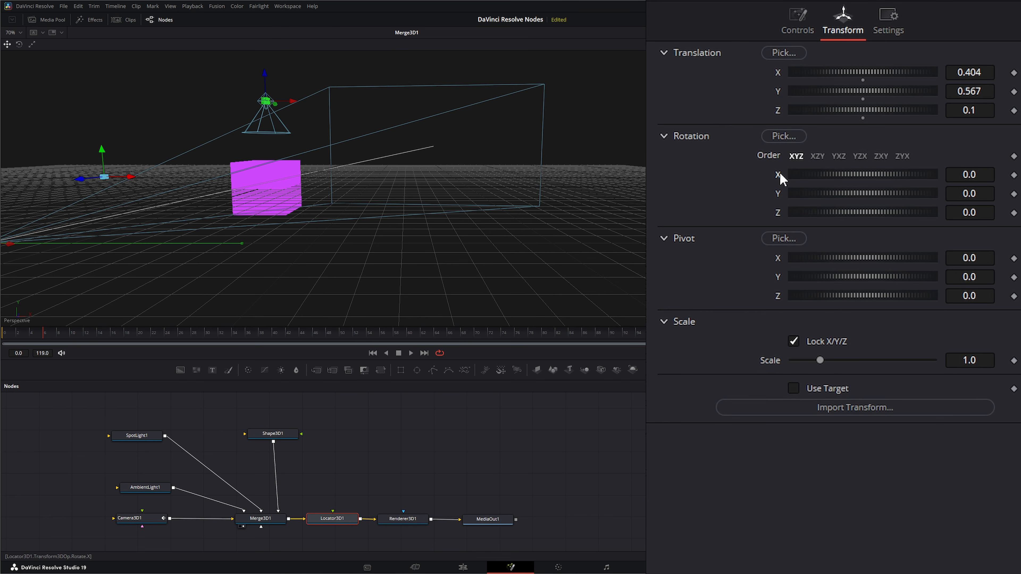
{"action": "double_click", "coordinate": [778, 72]}
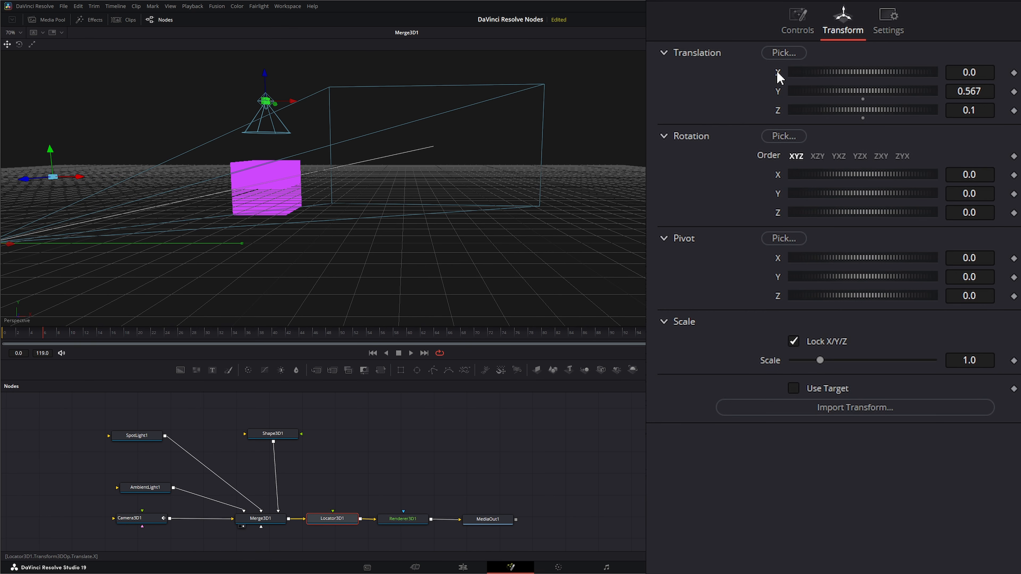
{"action": "double_click", "coordinate": [777, 91]}
{"action": "double_click", "coordinate": [779, 114]}
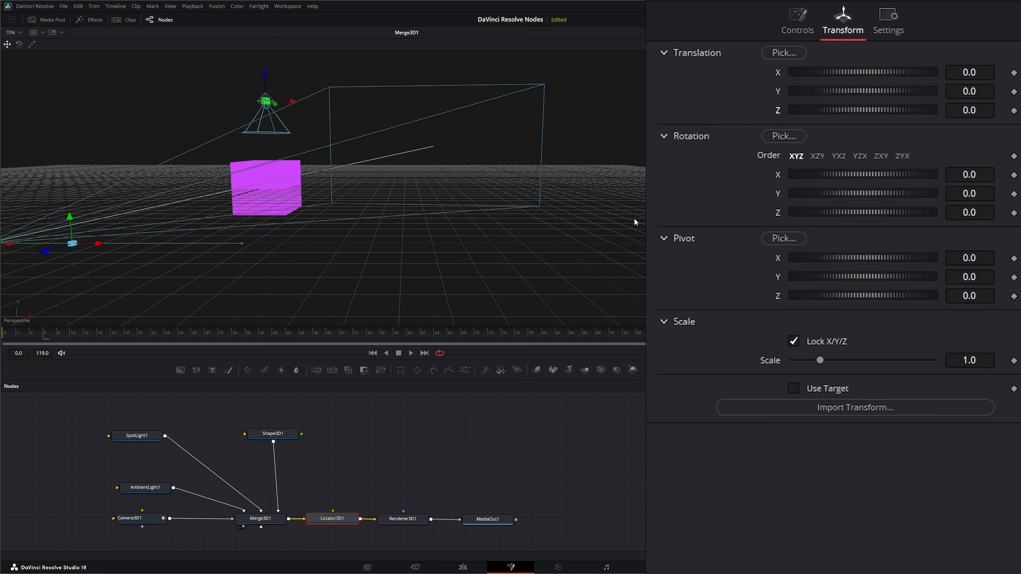
- Move Locator3D1 to the cube's front right corner using the Top view, at about X 0.498 and Z -3.643
{"action": "left_click_drag", "start_coordinate": [48, 256], "coordinate": [268, 215]}
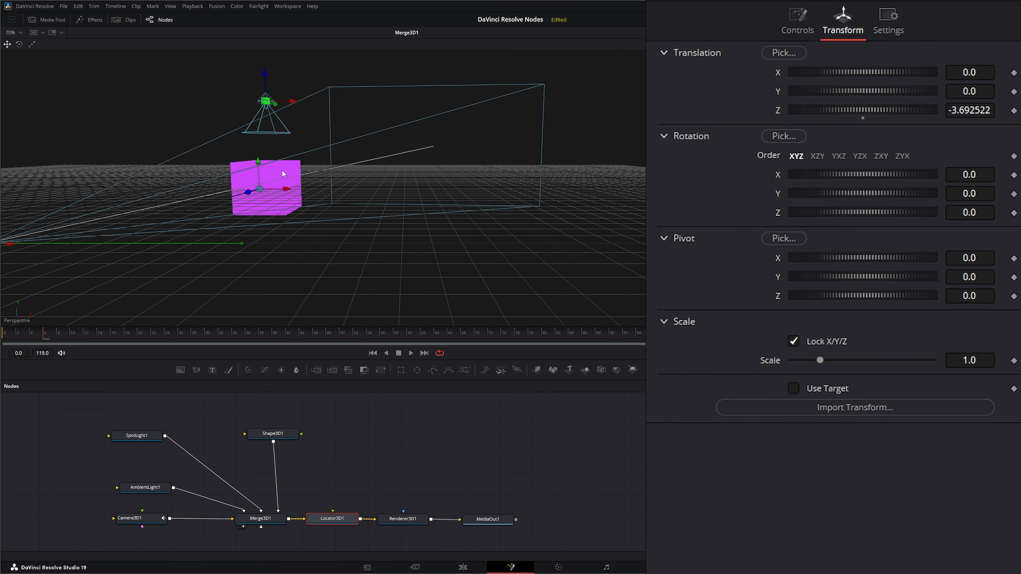
{"action": "right_click", "coordinate": [212, 195]}
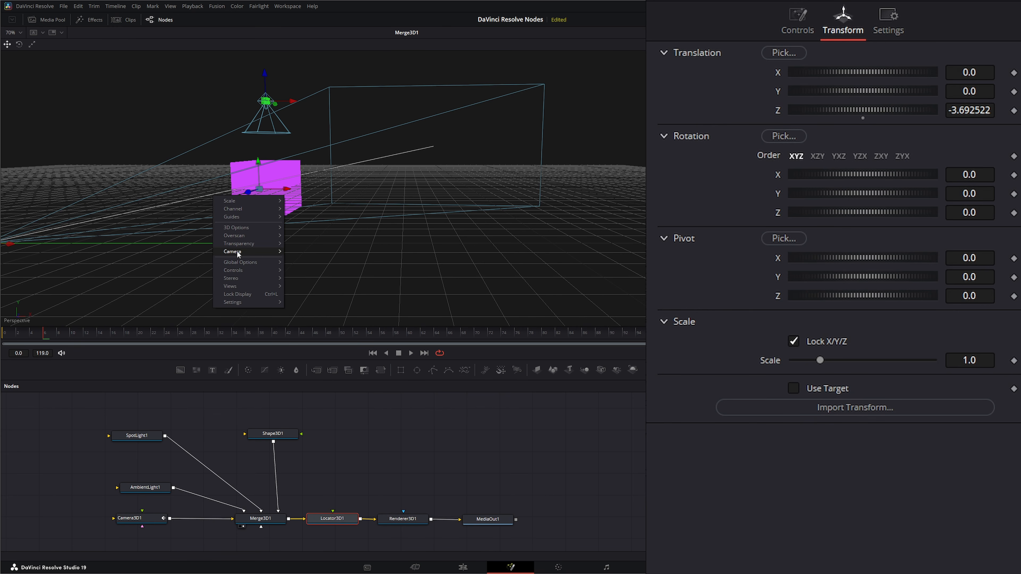
{"action": "mouse_move", "coordinate": [236, 252]}
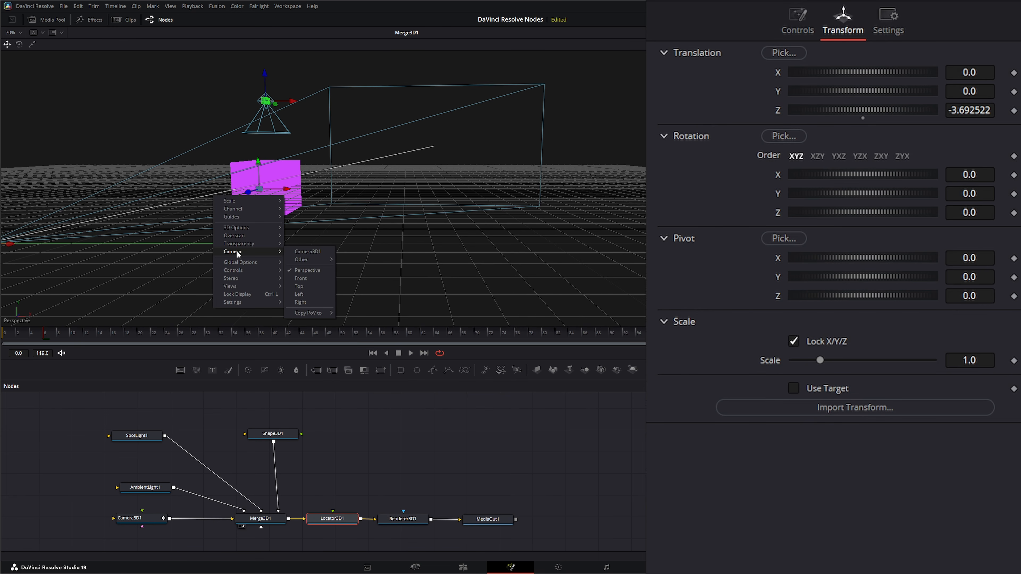
{"action": "left_click", "coordinate": [304, 288]}
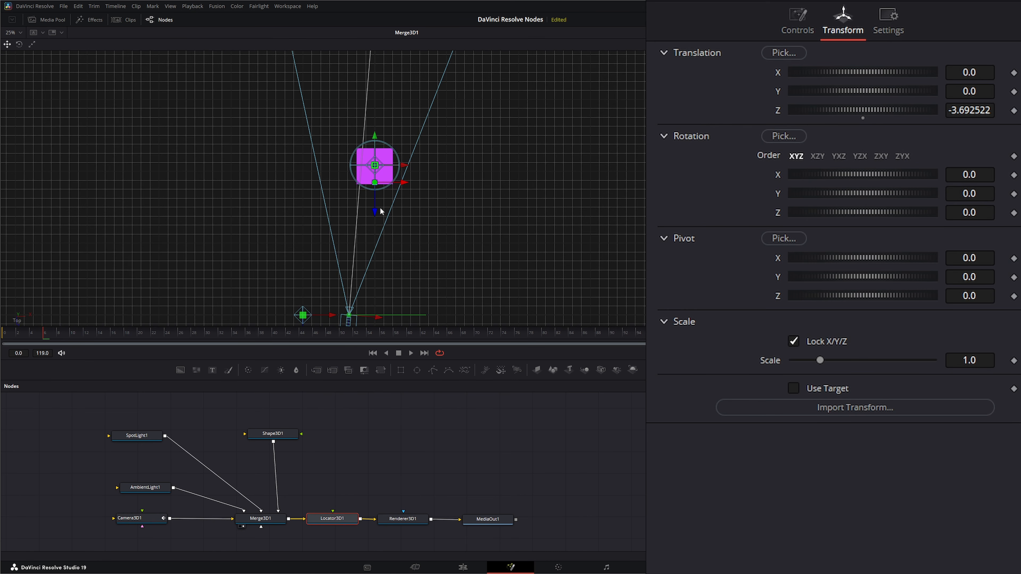
{"action": "scroll", "coordinate": [377, 196], "scroll_direction": "up", "scroll_amount": 5}
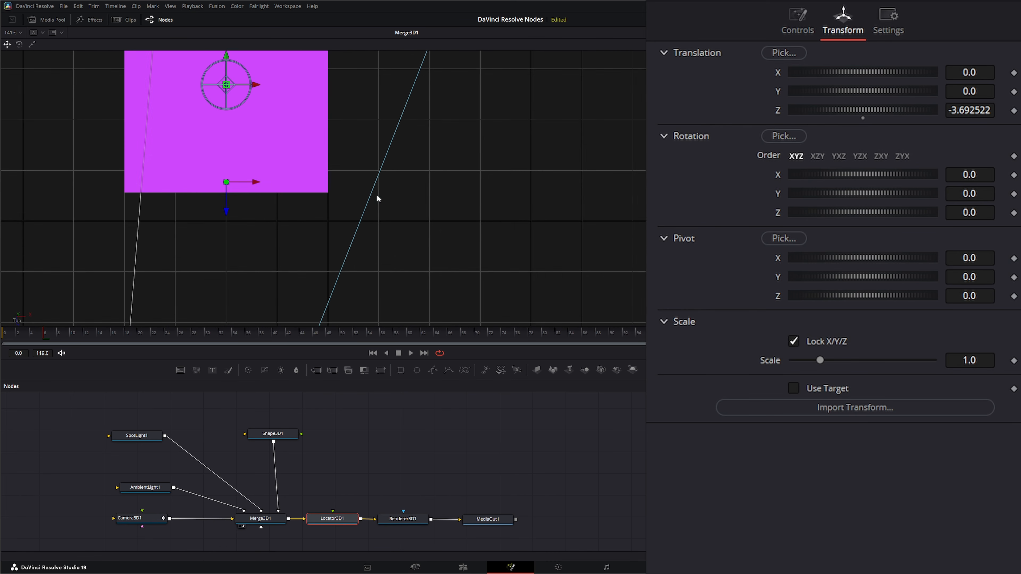
{"action": "left_click_drag", "start_coordinate": [295, 139], "coordinate": [219, 206]}
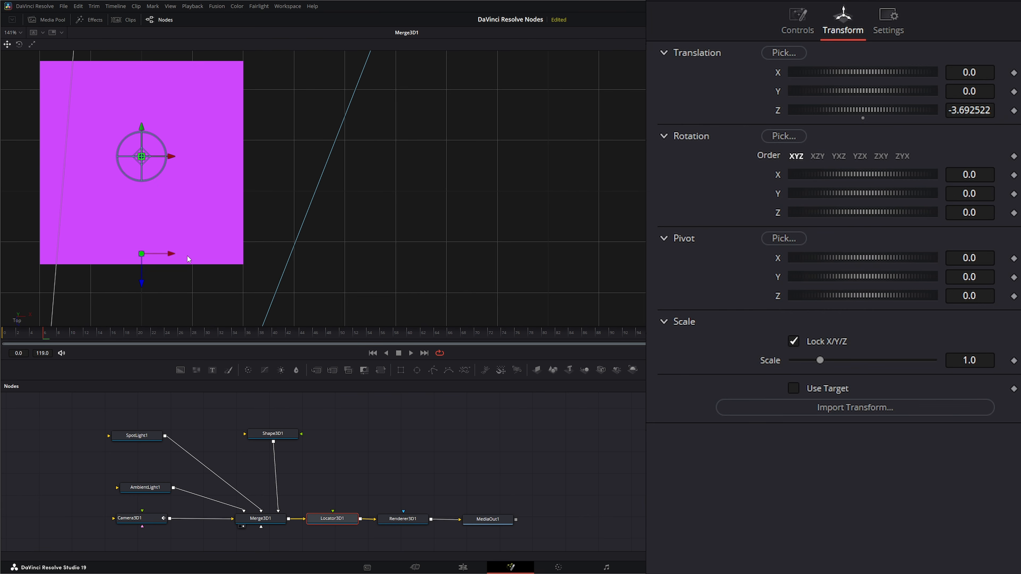
{"action": "left_click_drag", "start_coordinate": [171, 257], "coordinate": [235, 257]}
{"action": "left_click_drag", "start_coordinate": [265, 258], "coordinate": [243, 293]}
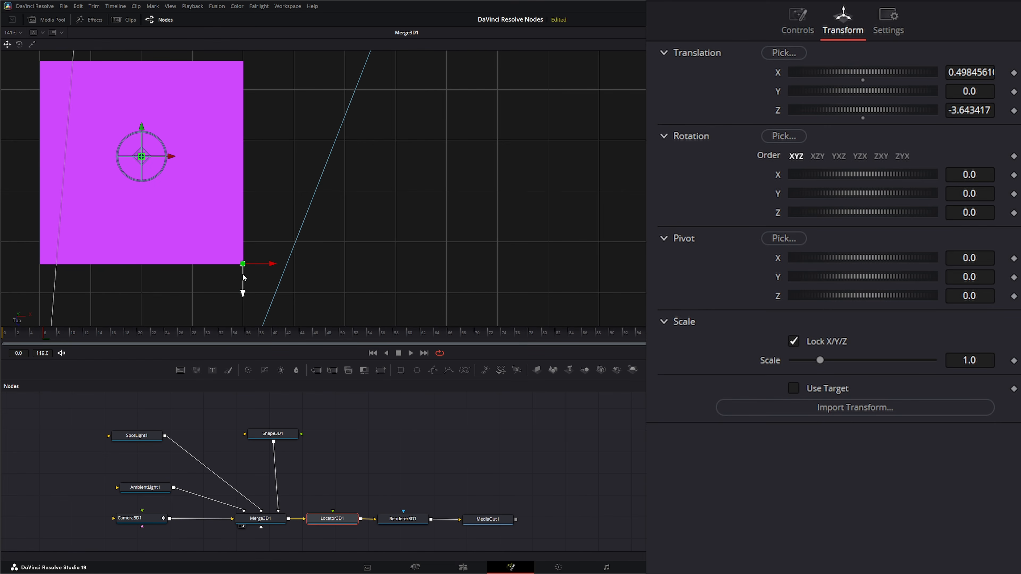
- Fine-tune Locator3D1's depth to about Z -3.639 so it sits exactly on the cube's front edge
{"action": "scroll", "coordinate": [242, 275], "scroll_direction": "up", "scroll_amount": 2}
{"action": "scroll", "coordinate": [243, 275], "scroll_direction": "up", "scroll_amount": 1}
{"action": "left_click_drag", "start_coordinate": [153, 272], "coordinate": [190, 140]}
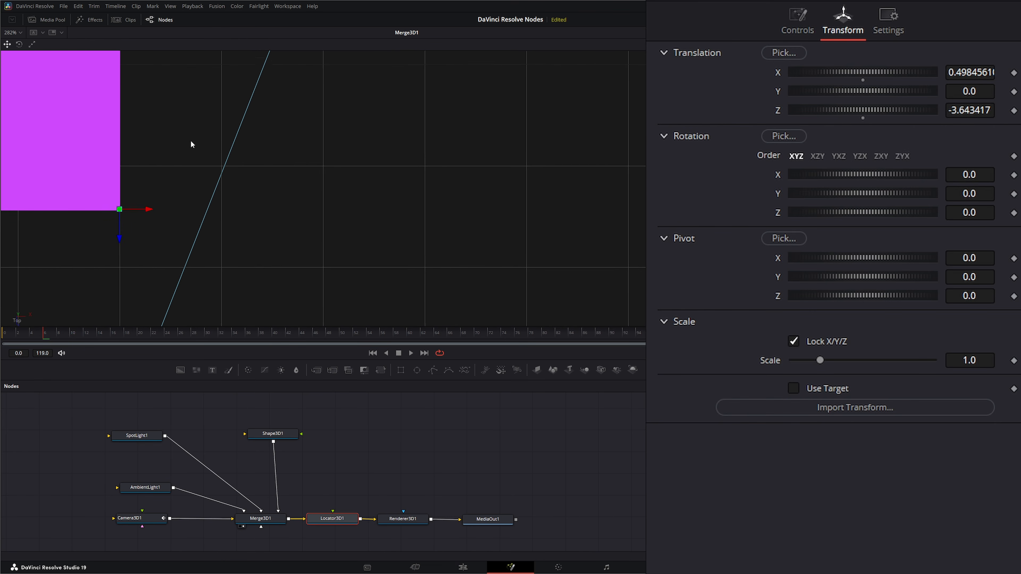
{"action": "scroll", "coordinate": [114, 228], "scroll_direction": "up", "scroll_amount": 2}
{"action": "left_click_drag", "start_coordinate": [114, 228], "coordinate": [527, 189]}
{"action": "left_click_drag", "start_coordinate": [281, 224], "coordinate": [282, 227]}
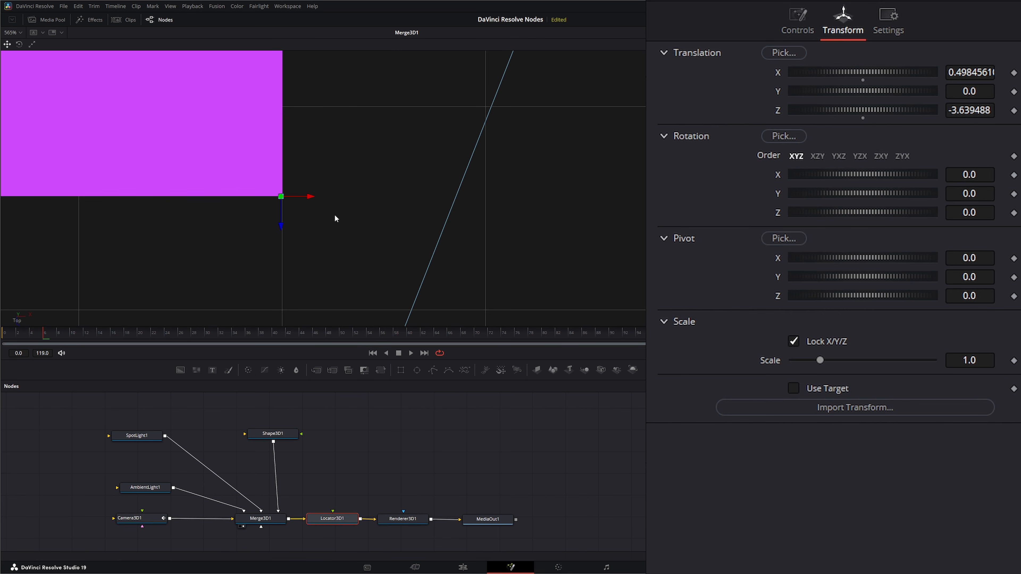
- Raise Locator3D1 to the cube's upper right corner using the Front view, at about Y 0.497
{"action": "right_click", "coordinate": [239, 207]}
{"action": "mouse_move", "coordinate": [259, 264]}
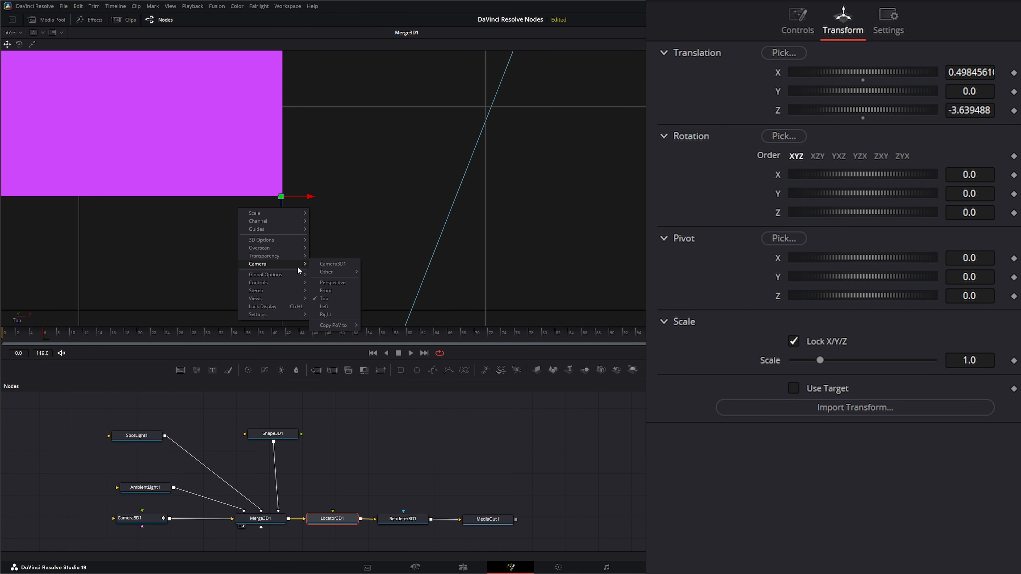
{"action": "left_click", "coordinate": [326, 290]}
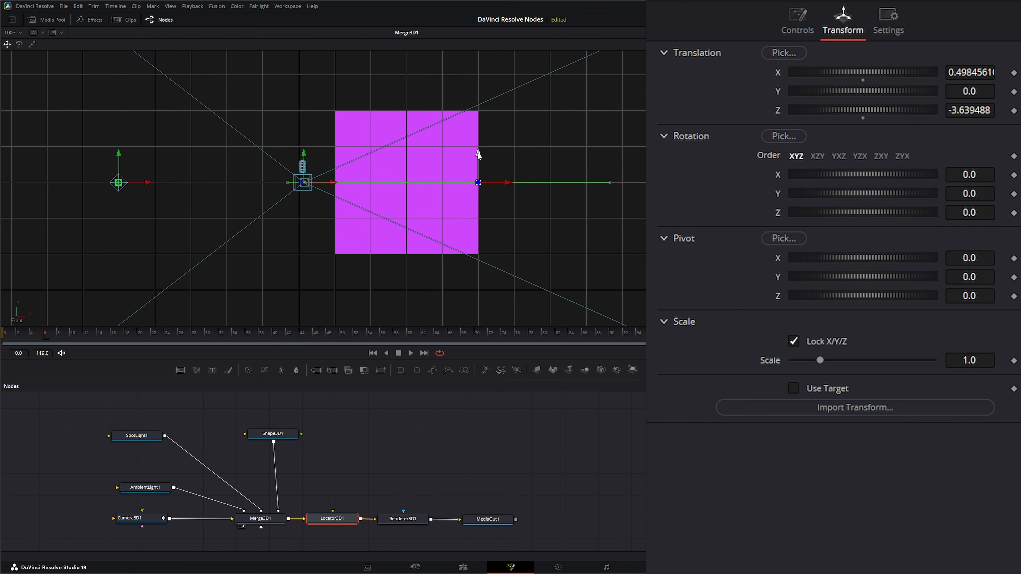
{"action": "left_click_drag", "start_coordinate": [478, 154], "coordinate": [478, 82]}
{"action": "left_click_drag", "start_coordinate": [490, 127], "coordinate": [222, 172]}
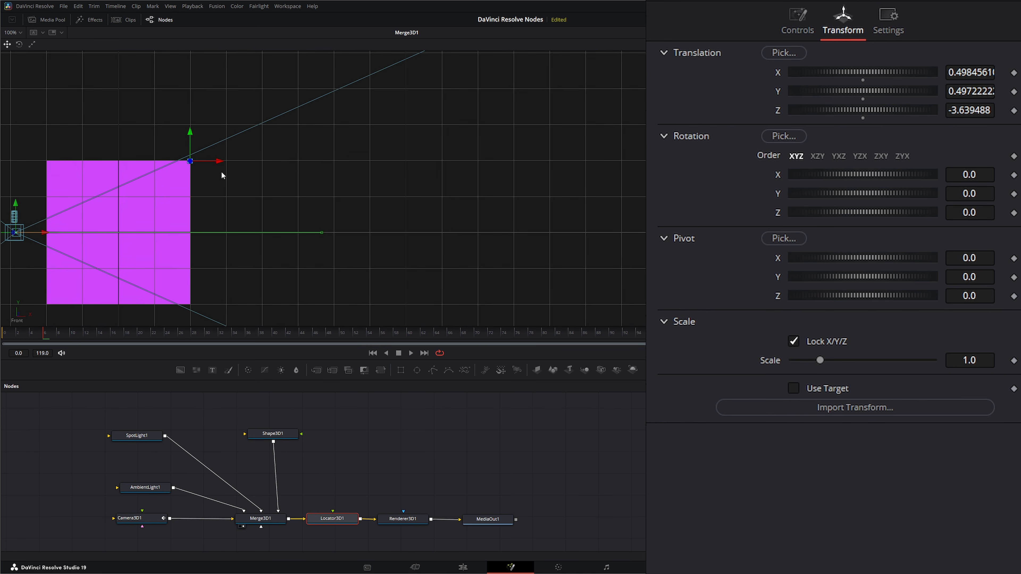
- Fine-tune Locator3D1's height to Y 0.5 so it sits exactly on the cube's upper edge
{"action": "scroll", "coordinate": [171, 167], "scroll_direction": "up", "scroll_amount": 2}
{"action": "left_click_drag", "start_coordinate": [103, 171], "coordinate": [306, 209]}
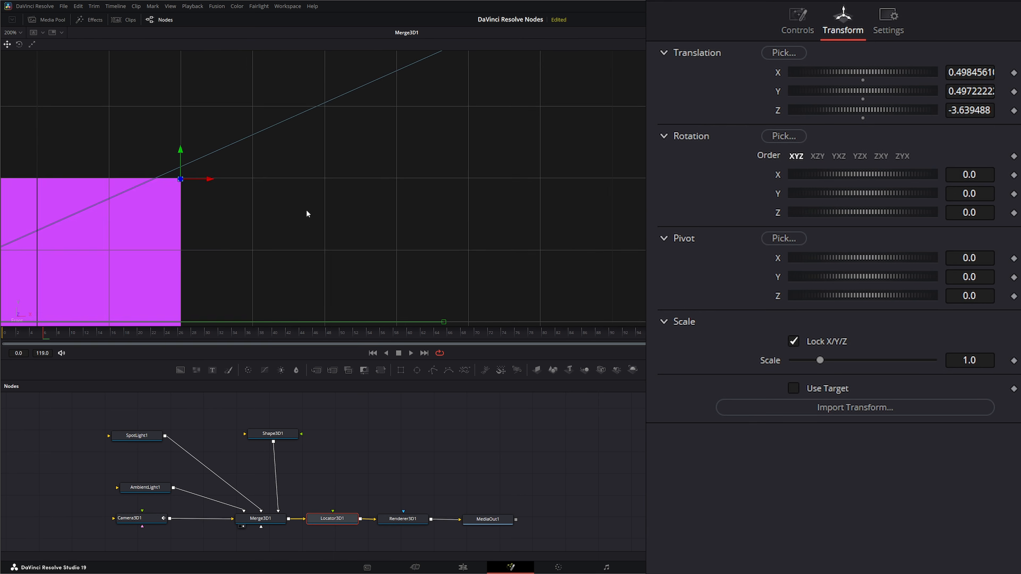
{"action": "scroll", "coordinate": [142, 202], "scroll_direction": "up", "scroll_amount": 1}
{"action": "scroll", "coordinate": [142, 205], "scroll_direction": "up", "scroll_amount": 1}
{"action": "left_click_drag", "start_coordinate": [125, 205], "coordinate": [410, 224]}
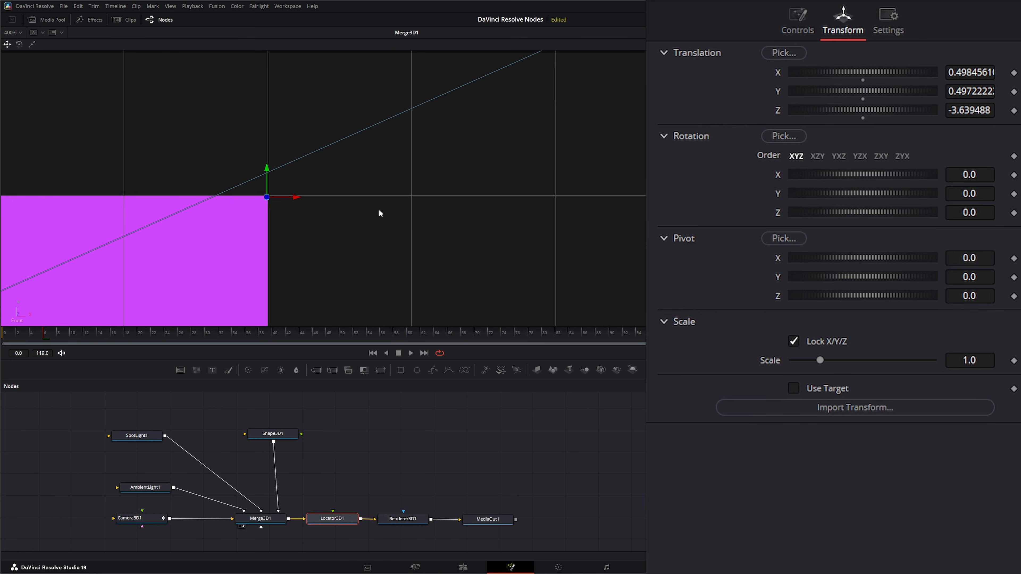
{"action": "left_click_drag", "start_coordinate": [267, 169], "coordinate": [267, 168]}
- Show Renderer3D1's output in the viewer, scrub the camera animation and make Locator3D1 renderable
{"action": "left_click_drag", "start_coordinate": [406, 522], "coordinate": [316, 297]}
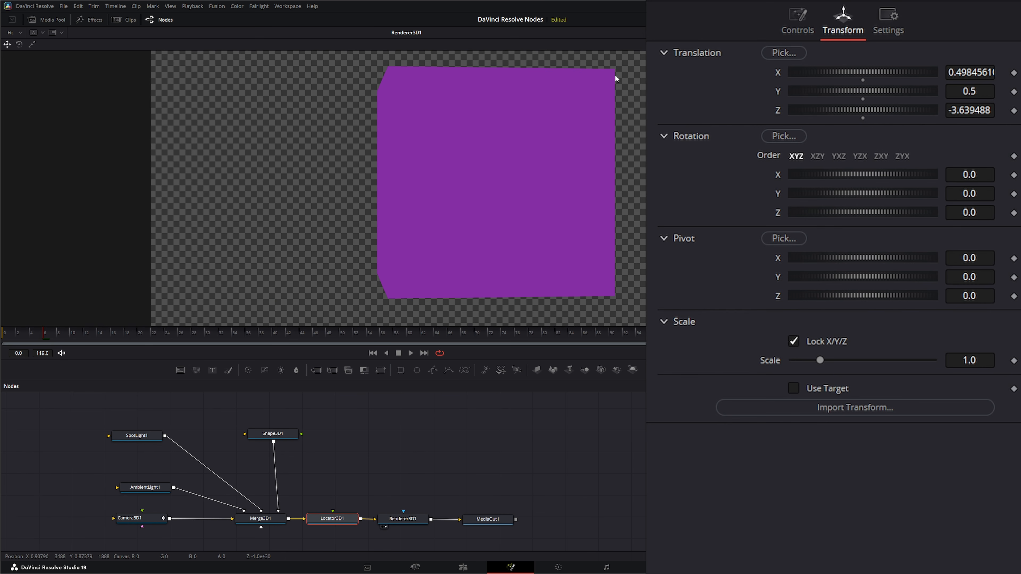
{"action": "left_click_drag", "start_coordinate": [43, 335], "coordinate": [723, 345]}
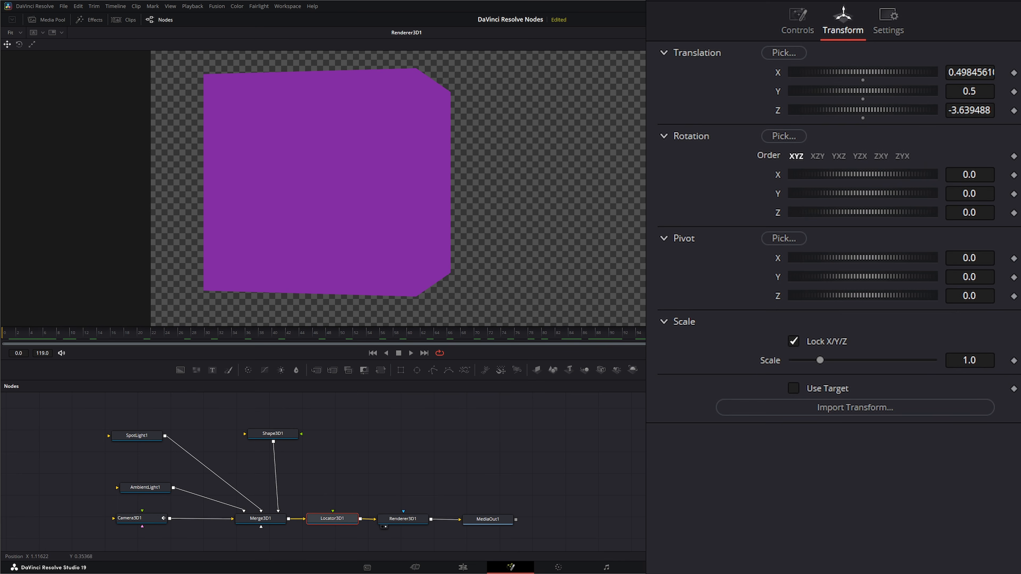
{"action": "left_click", "coordinate": [800, 18]}
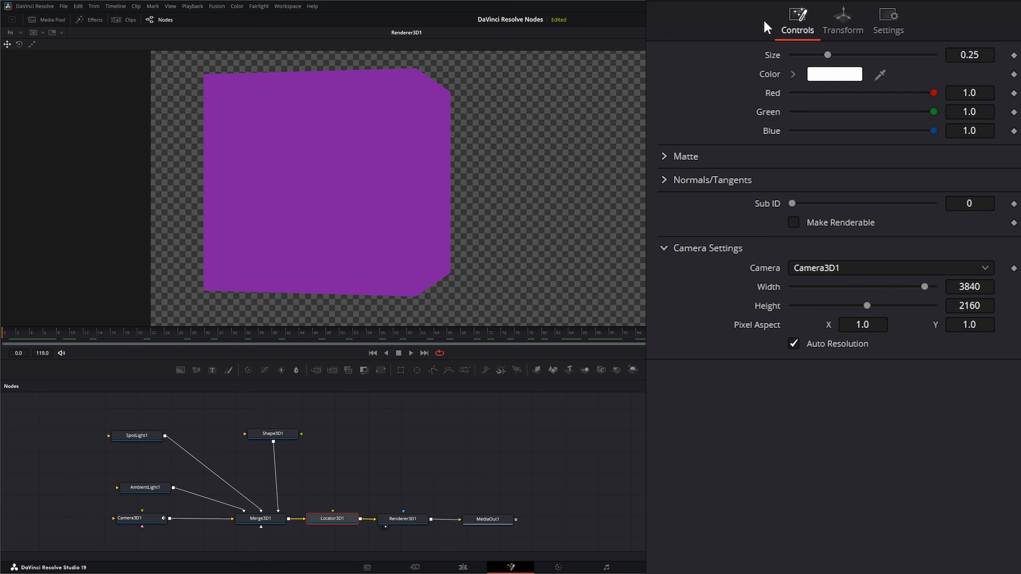
{"action": "left_click", "coordinate": [670, 183]}
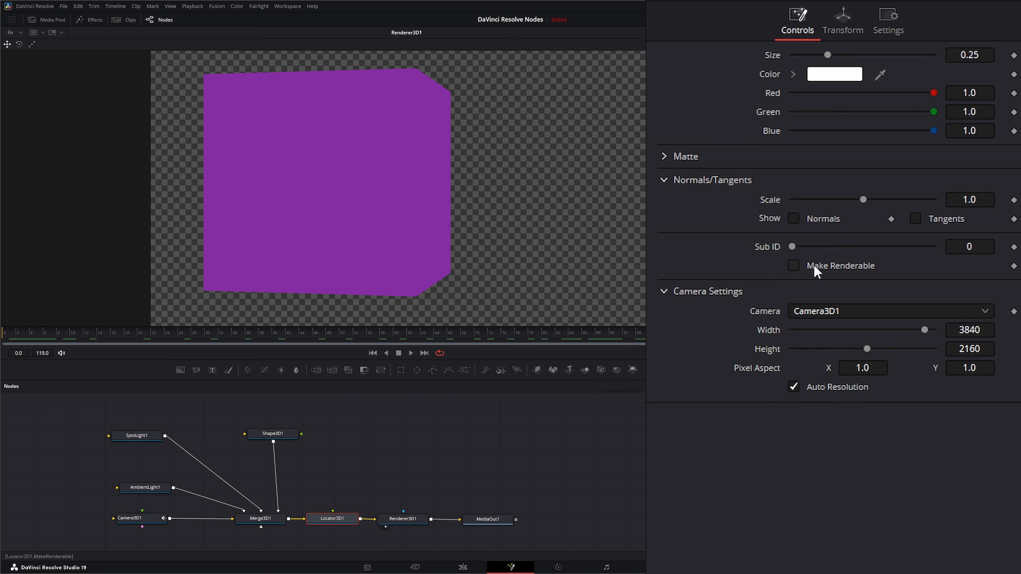
{"action": "left_click", "coordinate": [793, 266]}
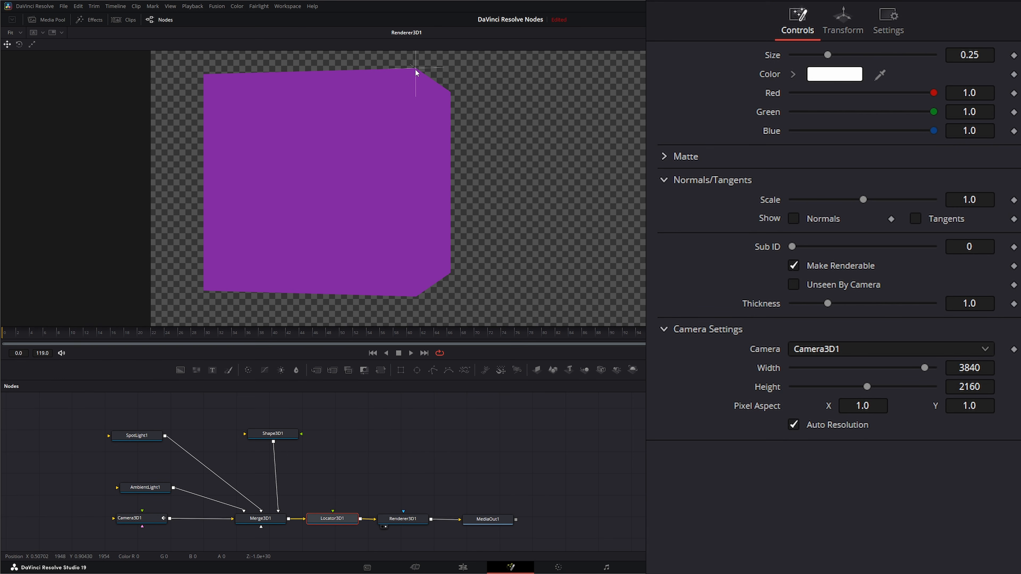
- Check the rendered locator on the cube's corner in the Edit page and return to the Fusion composition
{"action": "left_click_drag", "start_coordinate": [465, 89], "coordinate": [328, 94]}
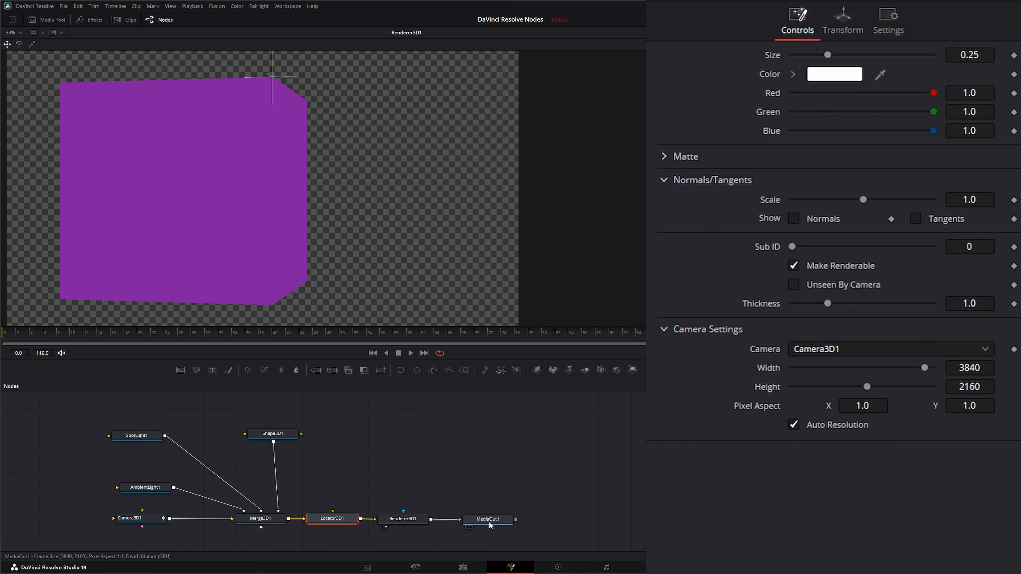
{"action": "left_click", "coordinate": [464, 568]}
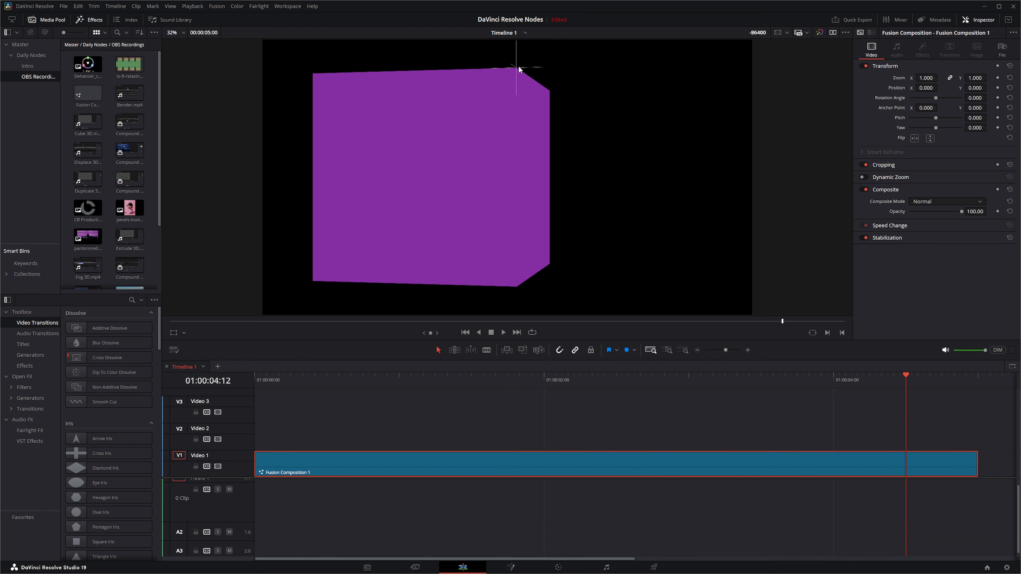
{"action": "left_click", "coordinate": [511, 567]}
- Set Locator3D1's thickness to about 2.631 and its size to about 0.278
{"action": "left_click_drag", "start_coordinate": [828, 304], "coordinate": [888, 315]}
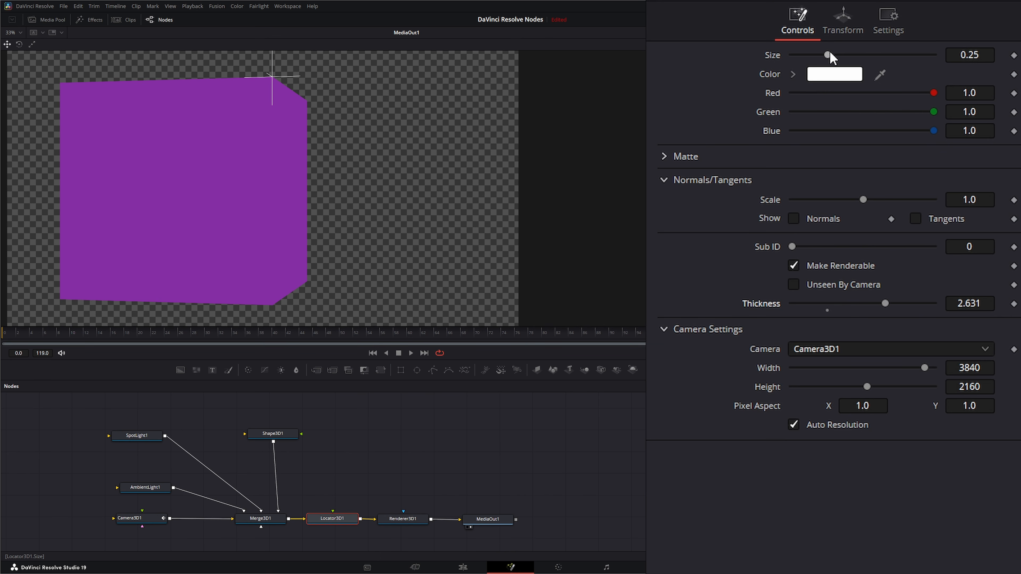
{"action": "mouse_move", "coordinate": [827, 54]}
{"action": "left_mouse_down"}
{"action": "mouse_move", "coordinate": [858, 56]}
{"action": "mouse_move", "coordinate": [831, 57]}
{"action": "left_mouse_up"}
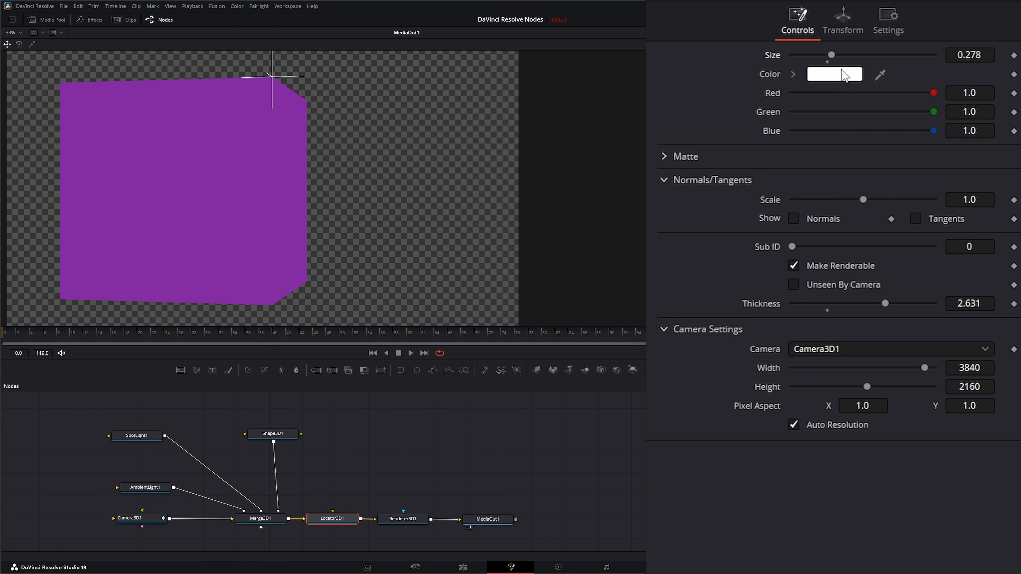
- Try orange #ffaa00 as Locator3D1's color and set it back to white
{"action": "left_click", "coordinate": [843, 78]}
{"action": "left_click", "coordinate": [476, 255]}
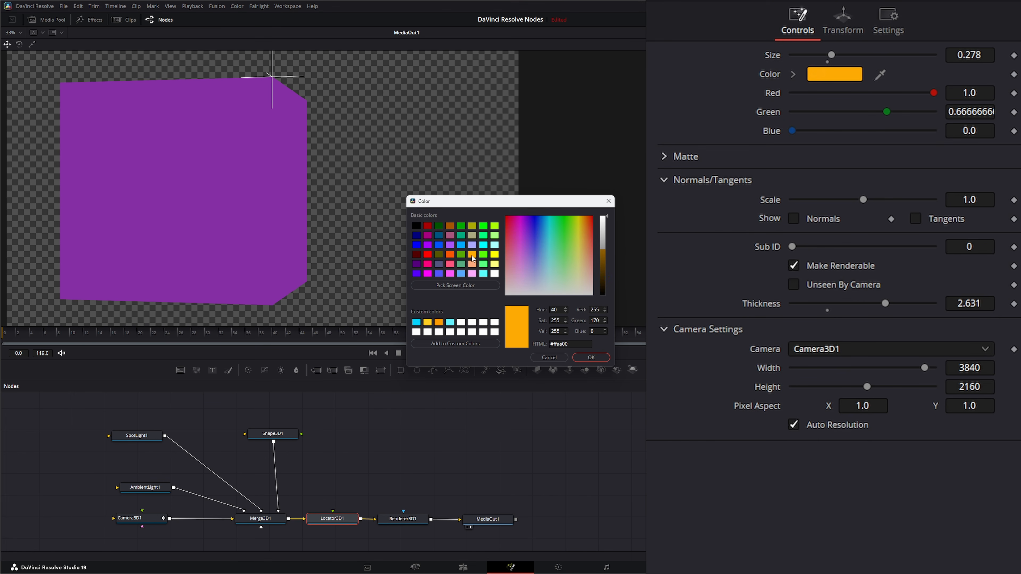
{"action": "left_click", "coordinate": [596, 357]}
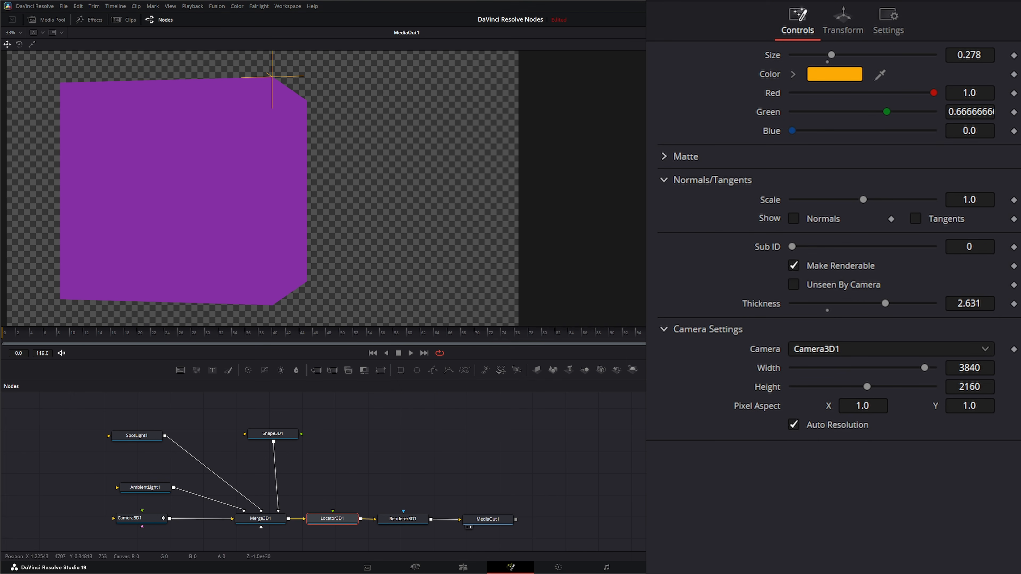
{"action": "left_click", "coordinate": [832, 76]}
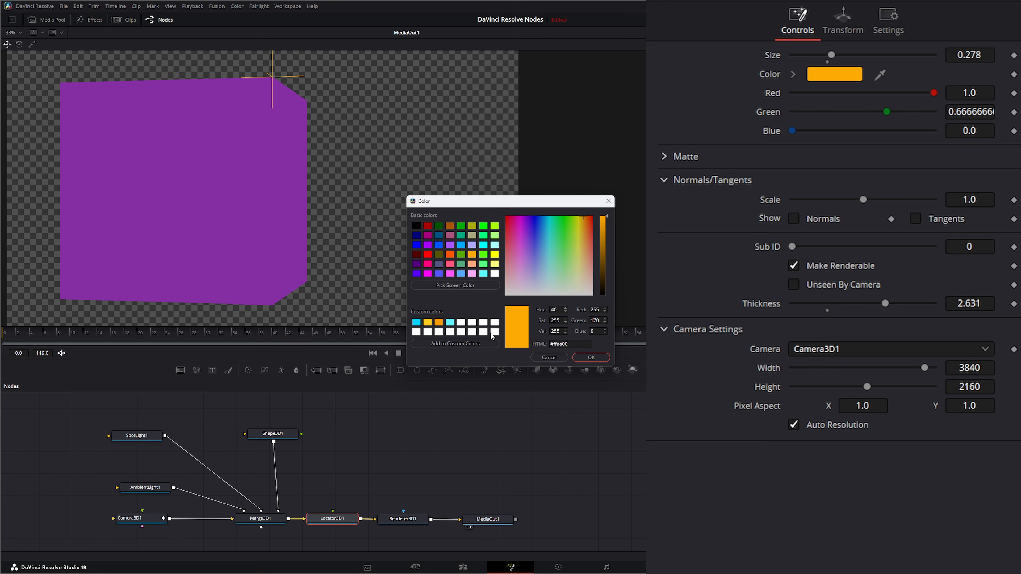
{"action": "left_click", "coordinate": [494, 333]}
{"action": "left_click", "coordinate": [586, 359]}
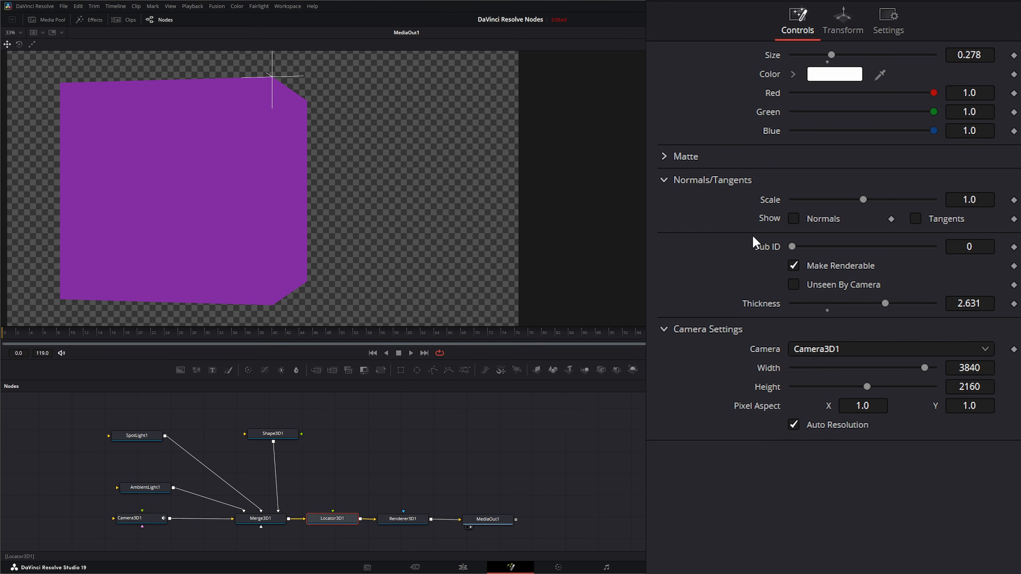
- Try the Is Matte option on Locator3D1 and turn it off again
{"action": "left_click", "coordinate": [664, 156]}
{"action": "left_click", "coordinate": [794, 176]}
{"action": "left_click", "coordinate": [793, 176]}
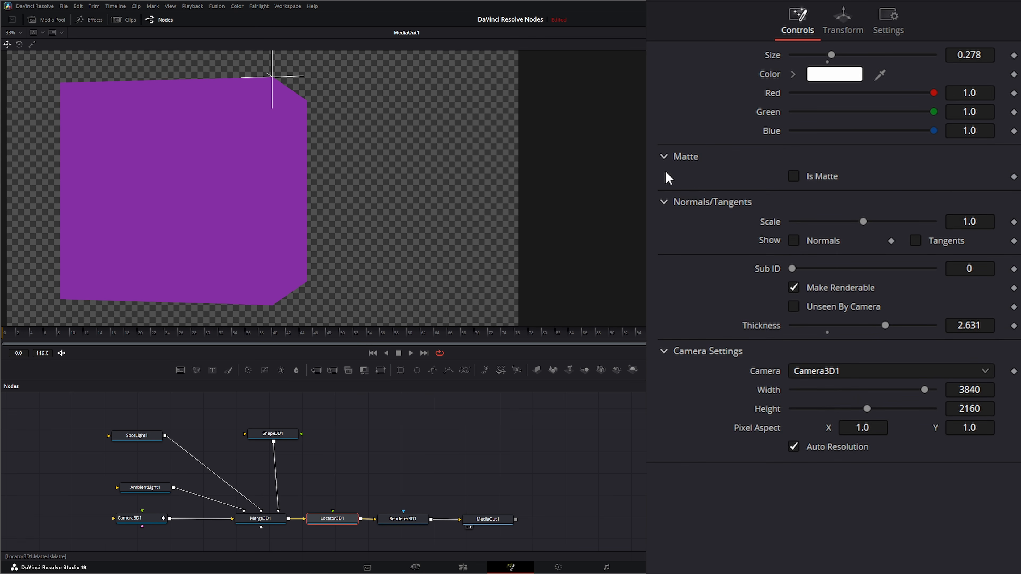
- Try showing Locator3D1's normals and tangents at different scales, then reset the scale to 1.0 and turn both off
{"action": "left_click", "coordinate": [793, 241]}
{"action": "left_click", "coordinate": [915, 241]}
{"action": "left_click_drag", "start_coordinate": [871, 221], "coordinate": [847, 228]}
{"action": "double_click", "coordinate": [771, 220]}
{"action": "left_click", "coordinate": [793, 241]}
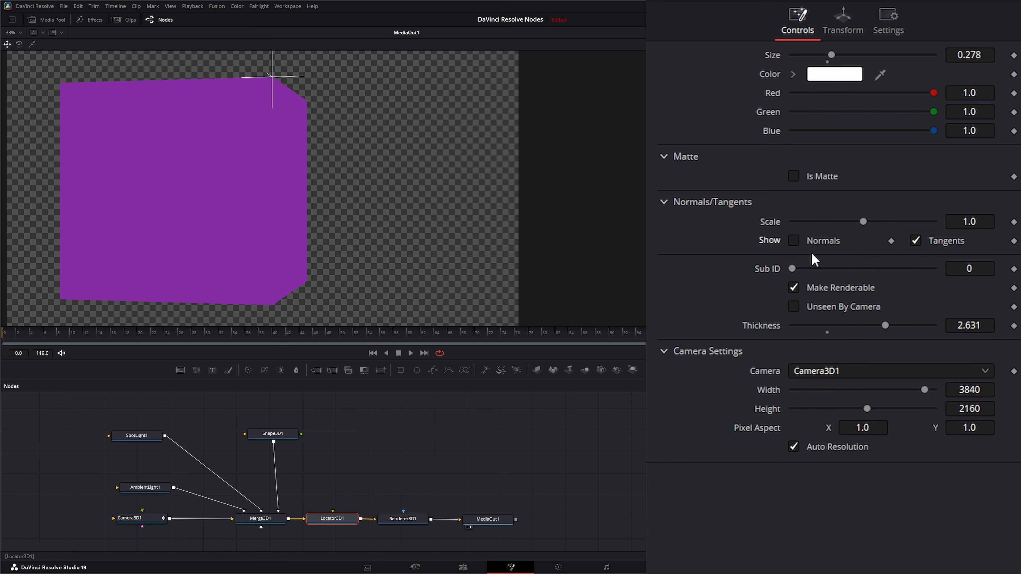
{"action": "left_click", "coordinate": [913, 243]}
{"action": "left_click", "coordinate": [663, 201]}
{"action": "left_click", "coordinate": [670, 311]}
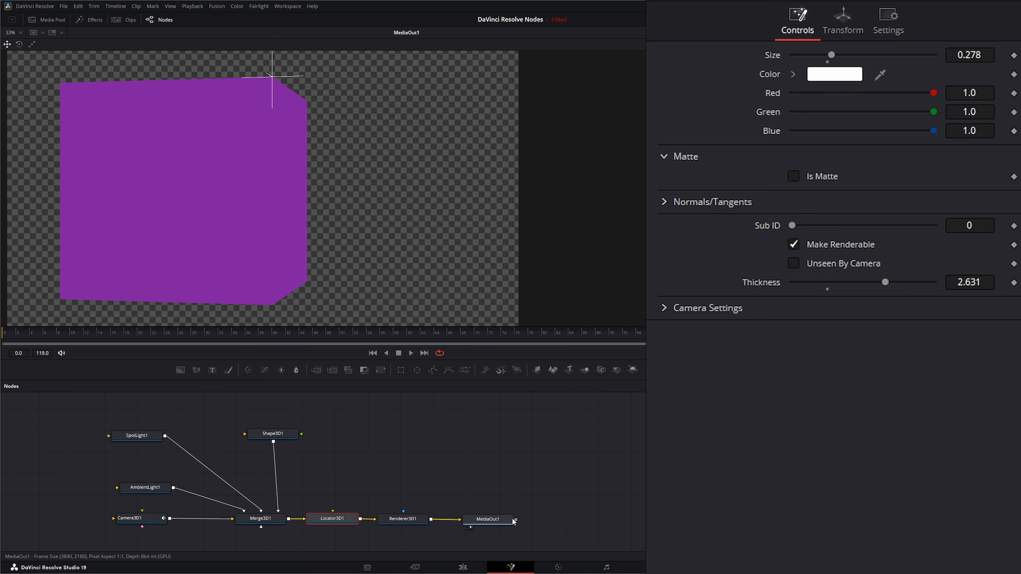
- Make room before MediaOut1 and insert a Merge node between Renderer3D1 and MediaOut1
{"action": "left_click_drag", "start_coordinate": [497, 520], "coordinate": [564, 516]}
{"action": "left_click", "coordinate": [420, 439]}
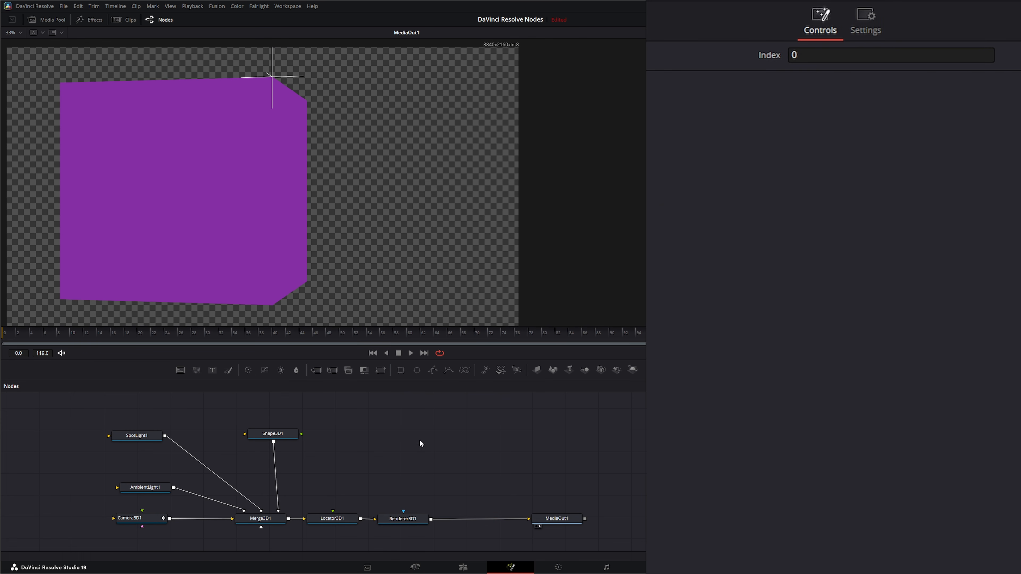
{"action": "left_click_drag", "start_coordinate": [319, 371], "coordinate": [474, 474]}
{"action": "left_click_drag", "start_coordinate": [483, 516], "coordinate": [484, 519]}
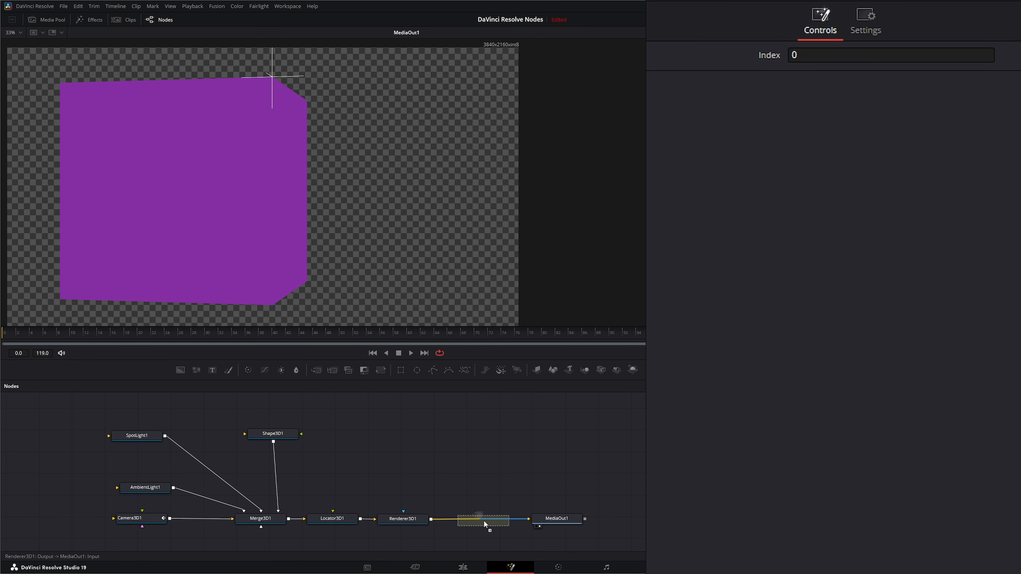
{"action": "left_click", "coordinate": [557, 518]}
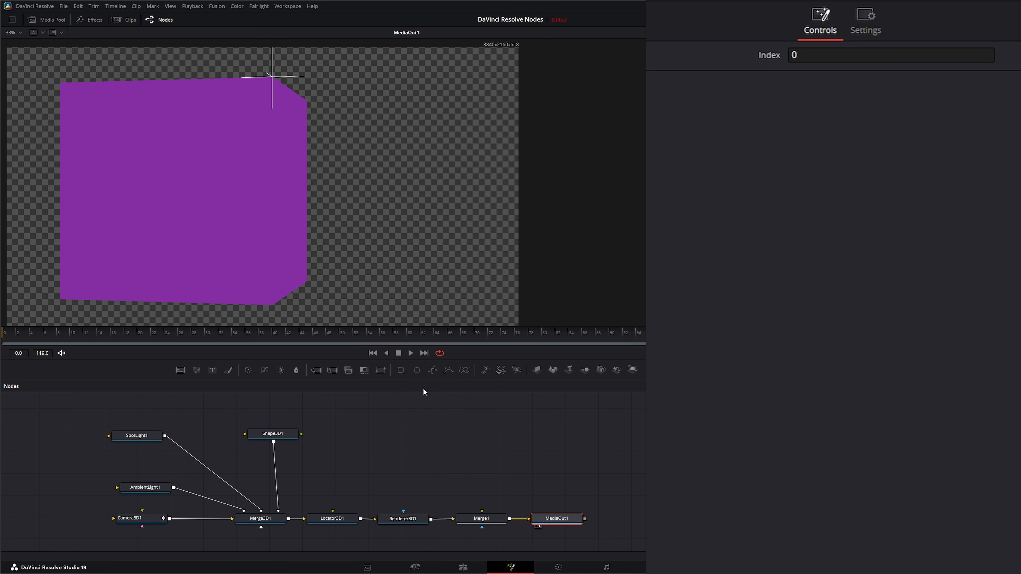
- Add an Ellipse node, shrink it to about 0.062 in width and height, and connect it to Merge1's foreground
{"action": "left_click_drag", "start_coordinate": [486, 455], "coordinate": [484, 450]}
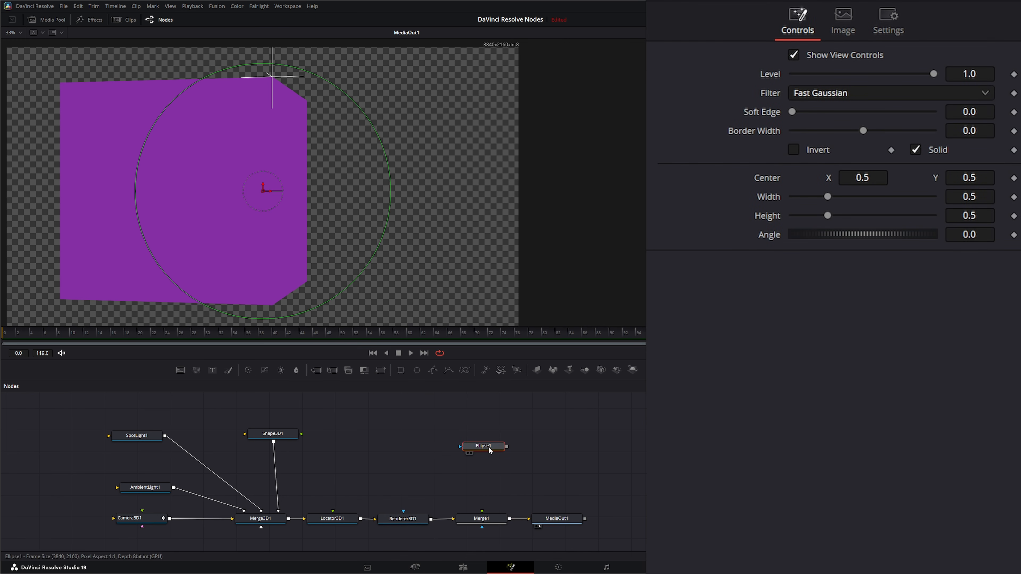
{"action": "left_click_drag", "start_coordinate": [331, 299], "coordinate": [280, 196]}
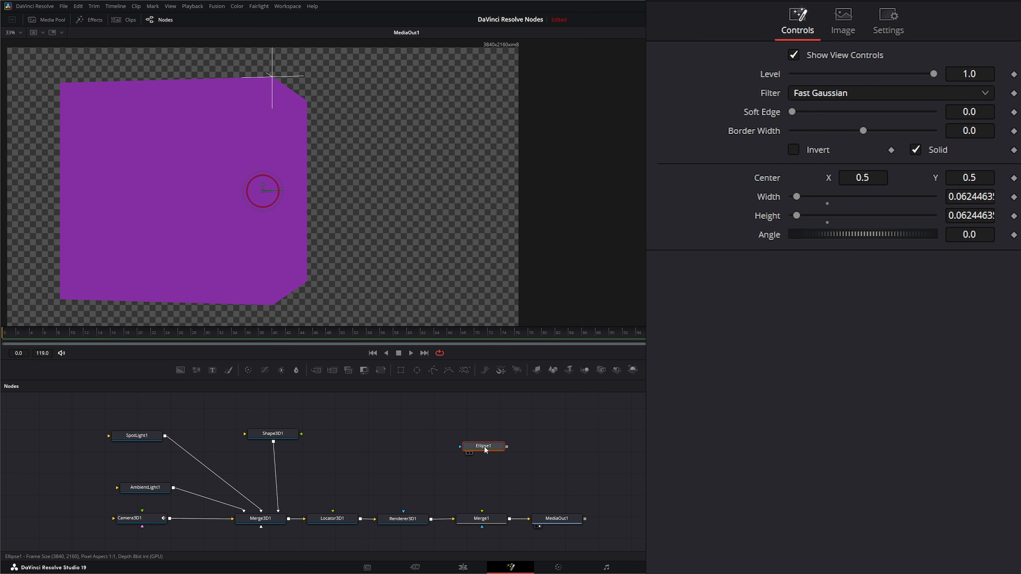
{"action": "left_click_drag", "start_coordinate": [507, 446], "coordinate": [485, 515]}
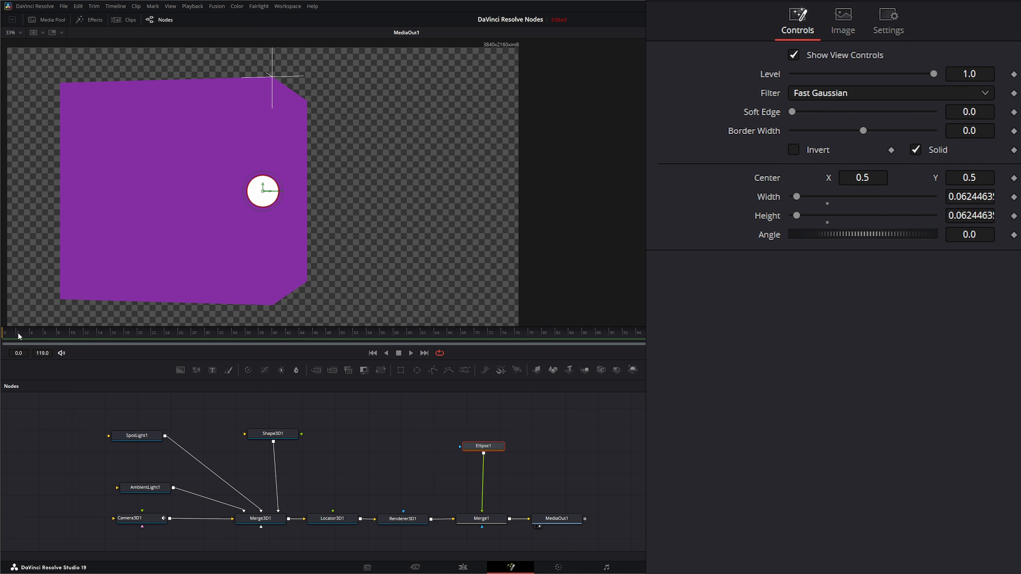
- Connect Ellipse1's Center to Locator3D1's Position and scrub the animation to check that the circle follows the cube's corner
{"action": "mouse_move", "coordinate": [18, 333]}
{"action": "left_mouse_down"}
{"action": "mouse_move", "coordinate": [805, 338]}
{"action": "mouse_move", "coordinate": [2, 342]}
{"action": "left_mouse_up"}
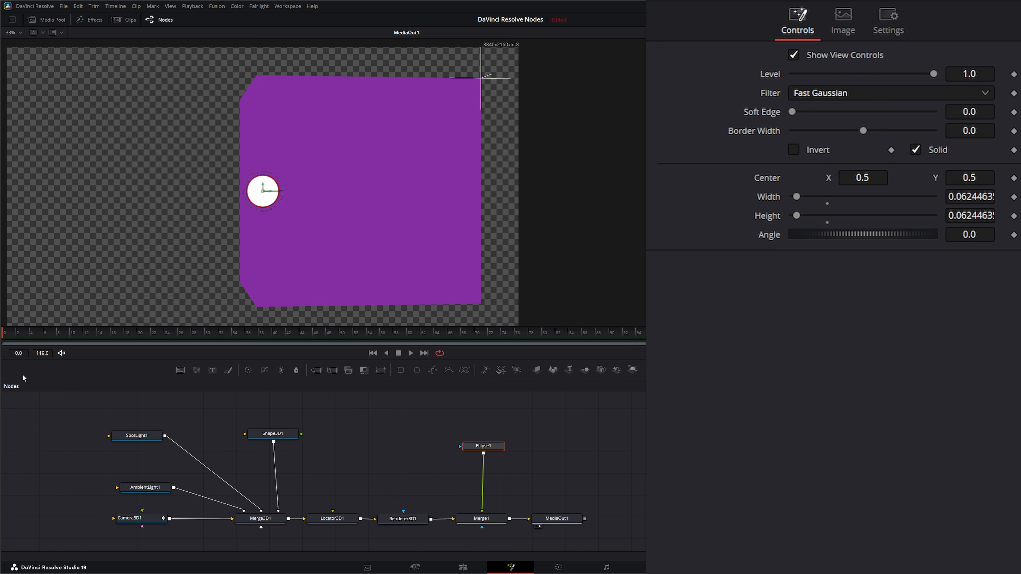
{"action": "left_click_drag", "start_coordinate": [467, 442], "coordinate": [465, 439]}
{"action": "right_click", "coordinate": [264, 193]}
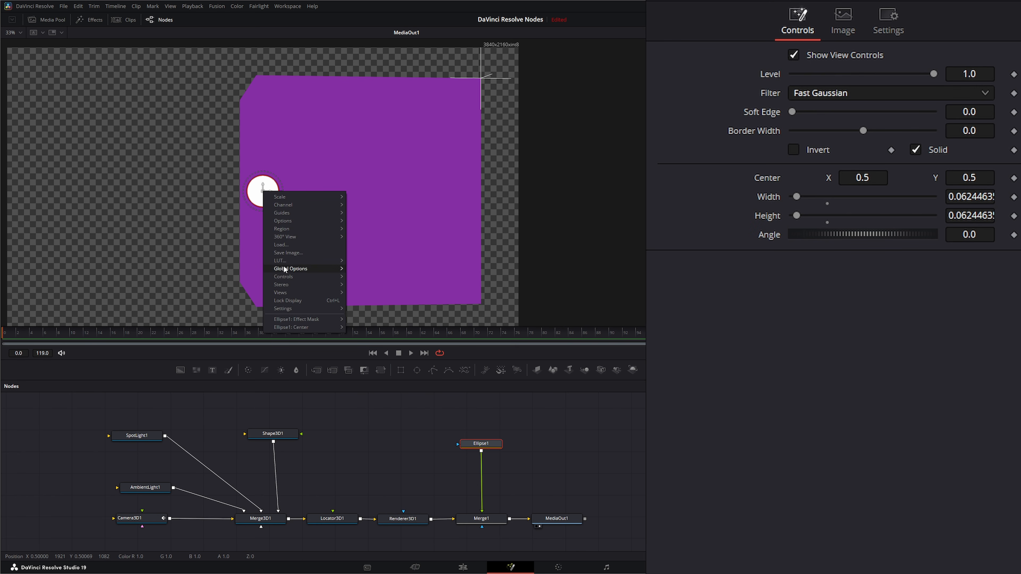
{"action": "mouse_move", "coordinate": [295, 328]}
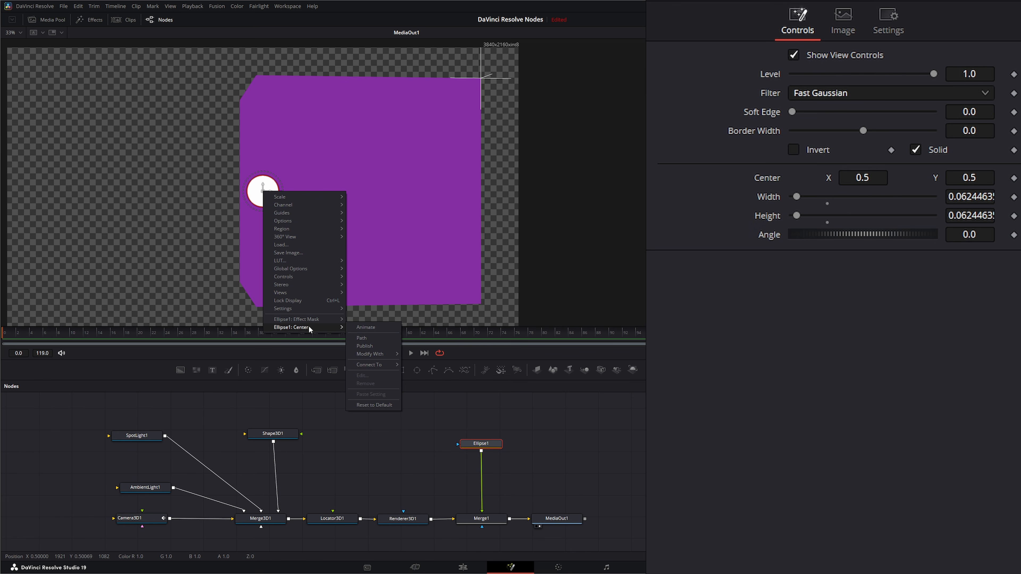
{"action": "mouse_move", "coordinate": [376, 366]}
{"action": "mouse_move", "coordinate": [432, 369]}
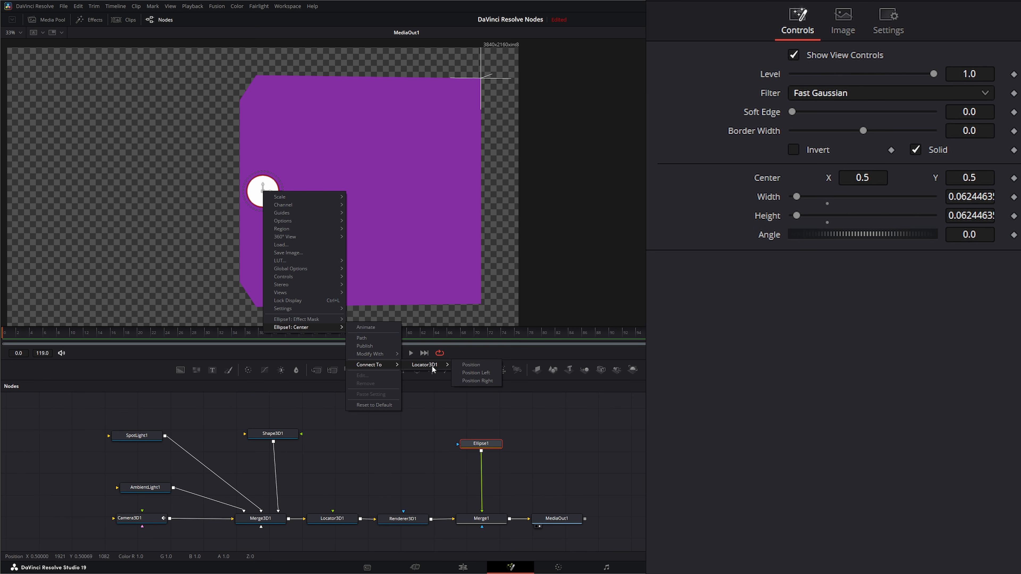
{"action": "left_click", "coordinate": [471, 365]}
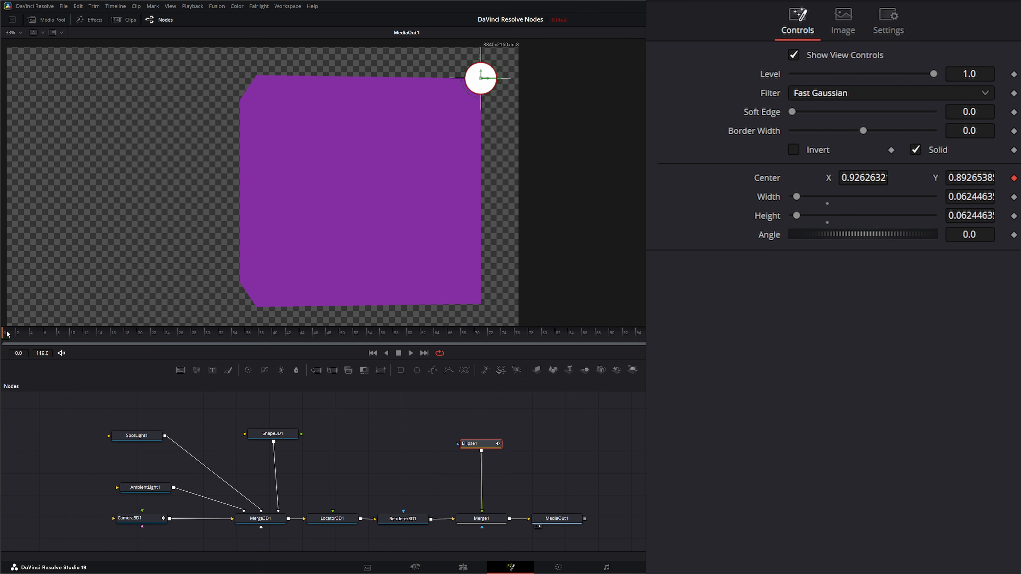
{"action": "left_click_drag", "start_coordinate": [7, 333], "coordinate": [764, 342]}
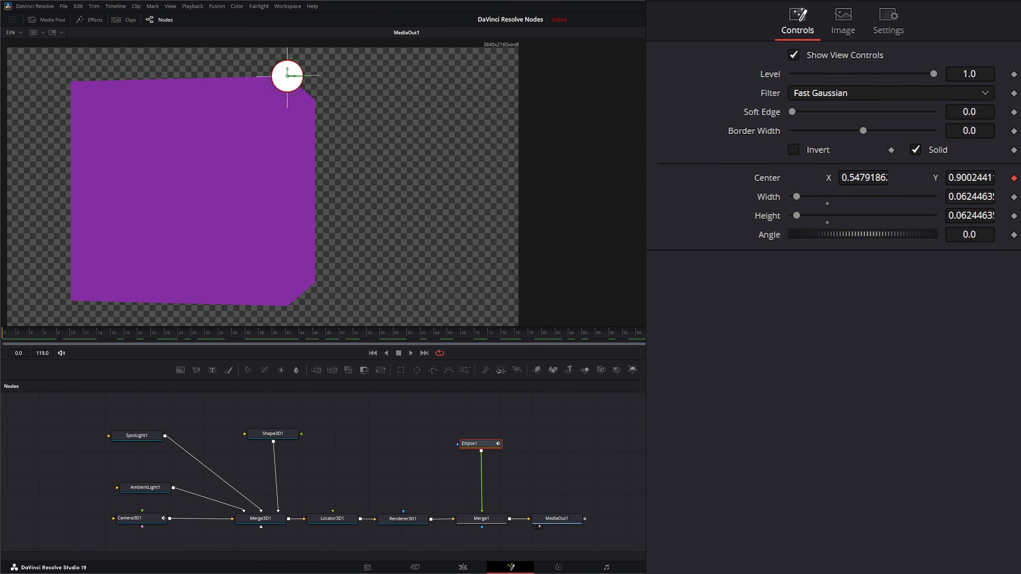
- Turn off Make Renderable on Locator3D1 to hide its crosshair from the render
{"action": "left_click", "coordinate": [350, 516]}
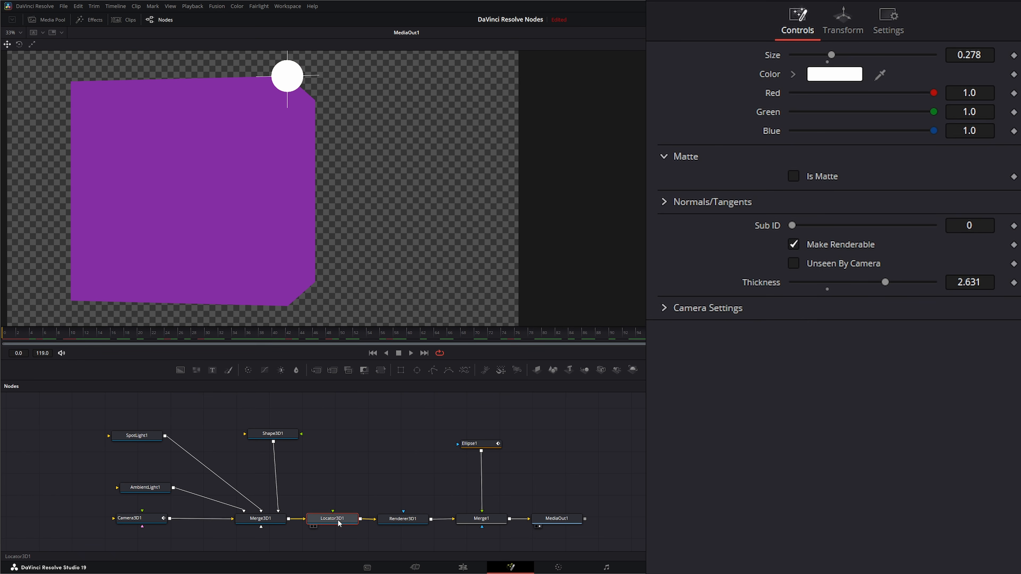
{"action": "left_click", "coordinate": [794, 245]}
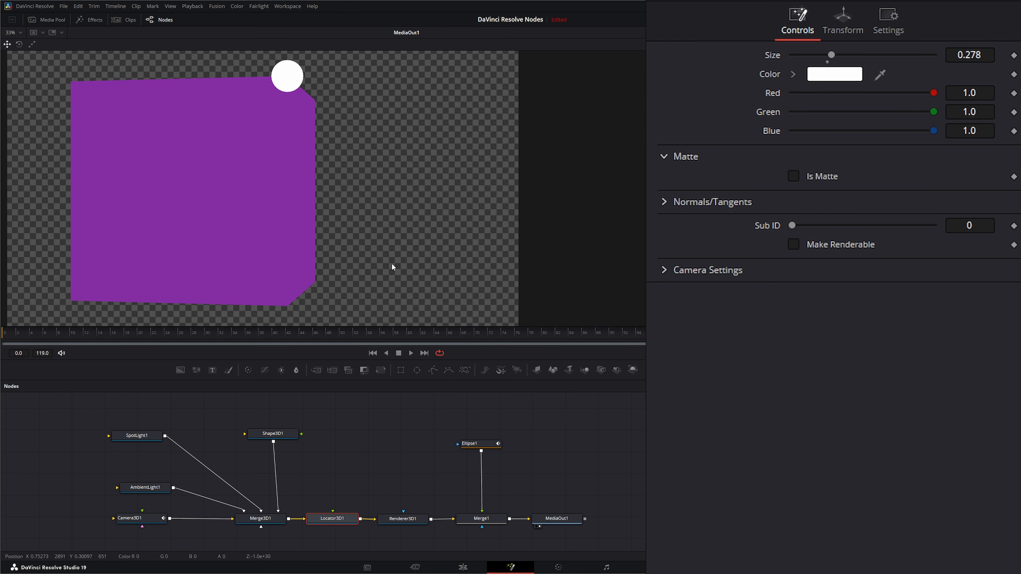
- Review the circle tracking the cube's corner by scrubbing the Fusion composition on the Edit page timeline
{"action": "left_click", "coordinate": [556, 522]}
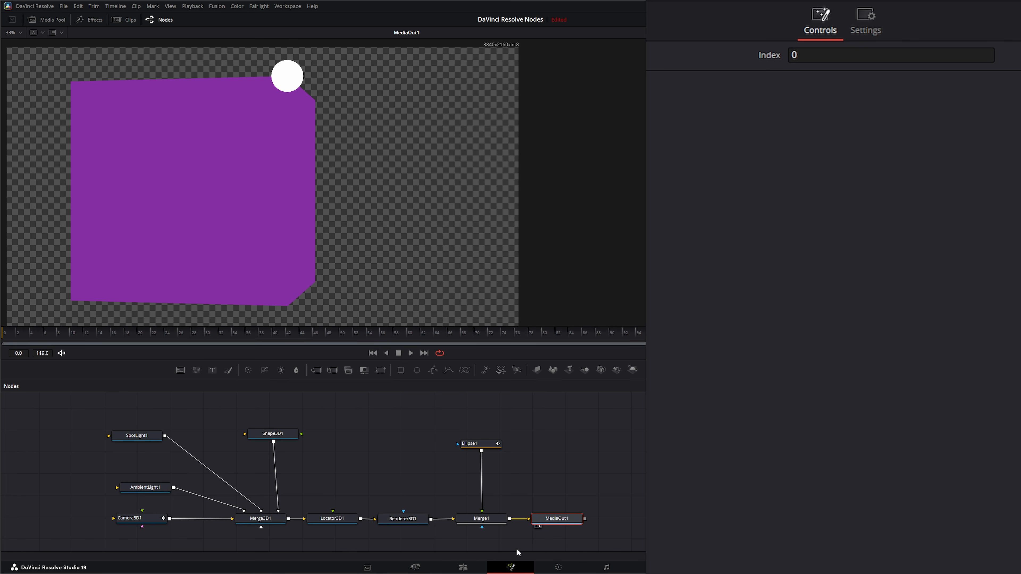
{"action": "left_click", "coordinate": [464, 568]}
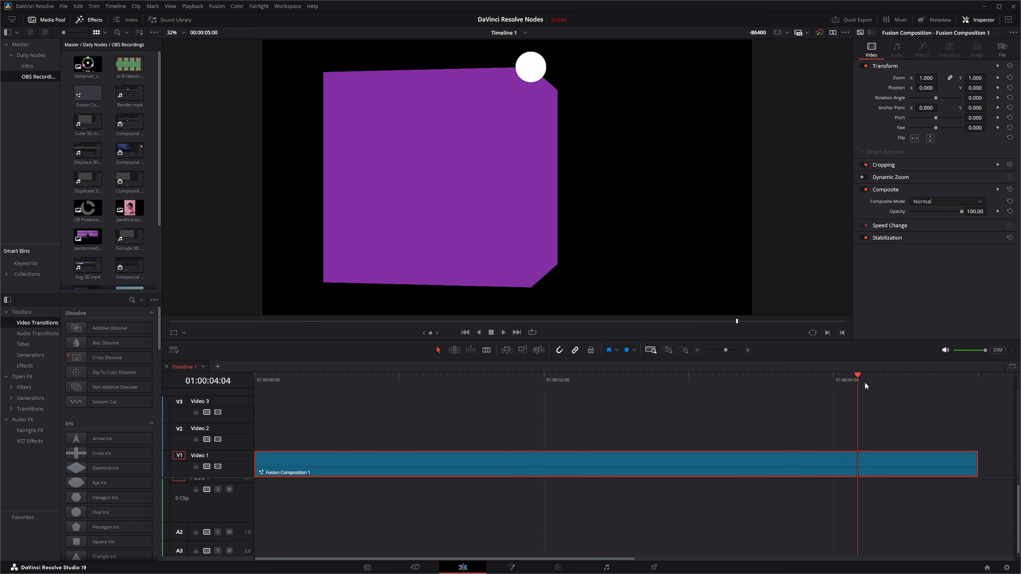
{"action": "left_click_drag", "start_coordinate": [857, 376], "coordinate": [815, 422]}
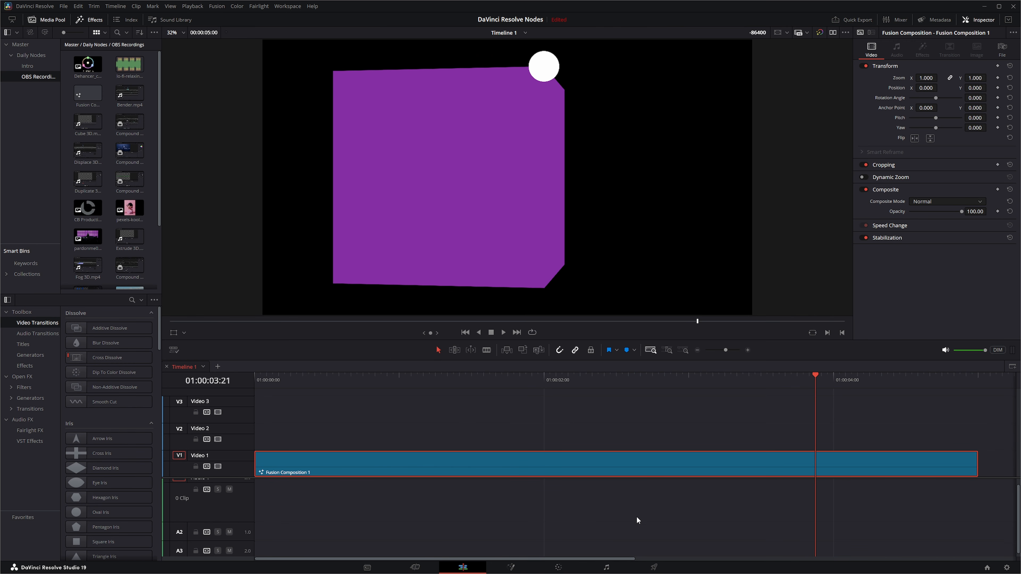
- Return to the Fusion page, scrub the composition to frame 94 and display Merge3D1's 3D scene in the viewer
{"action": "left_click", "coordinate": [511, 567]}
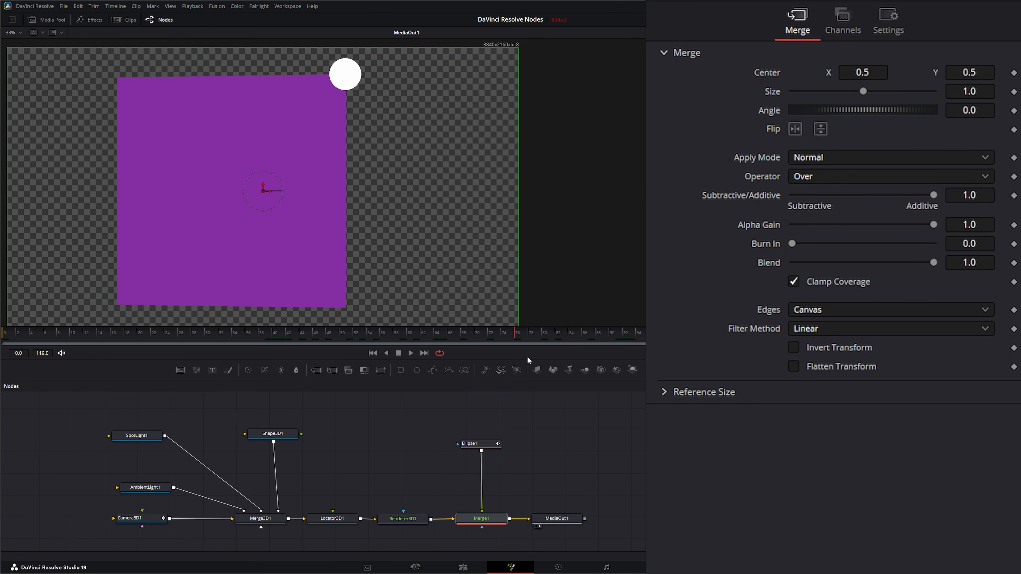
{"action": "left_click_drag", "start_coordinate": [601, 346], "coordinate": [638, 340]}
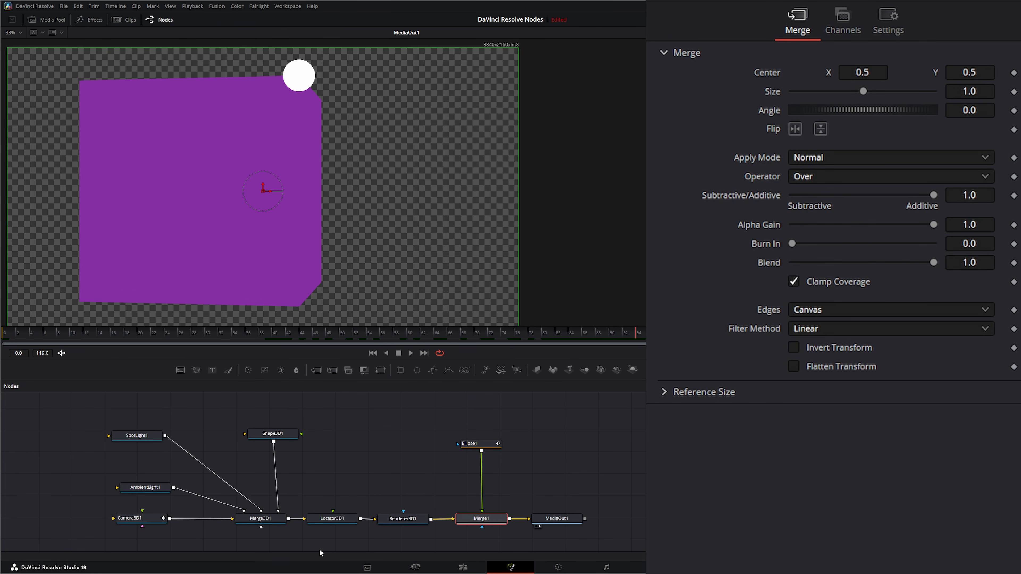
{"action": "left_click_drag", "start_coordinate": [333, 511], "coordinate": [330, 447]}
{"action": "left_click_drag", "start_coordinate": [333, 512], "coordinate": [332, 472]}
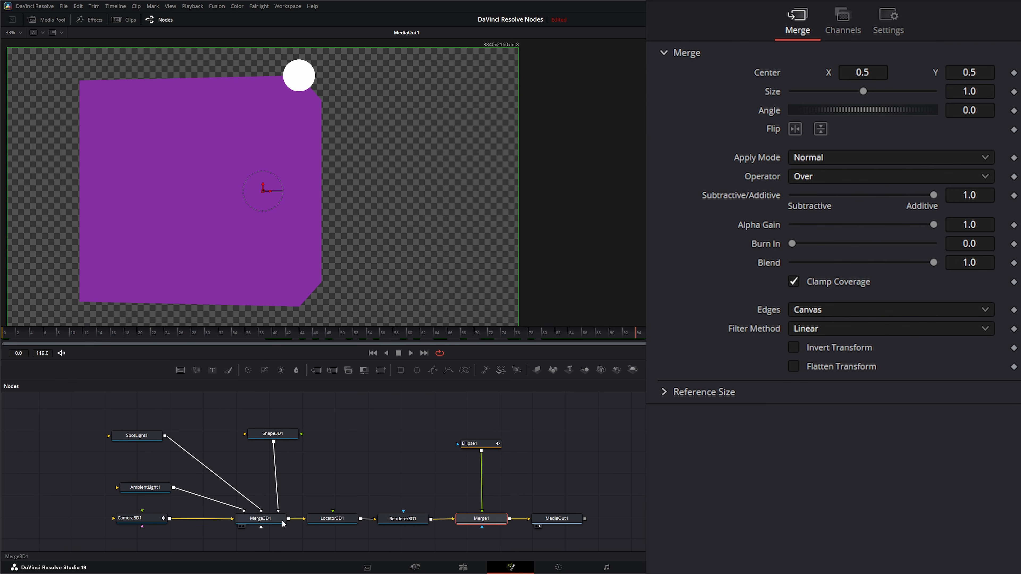
{"action": "left_click_drag", "start_coordinate": [270, 521], "coordinate": [270, 304]}
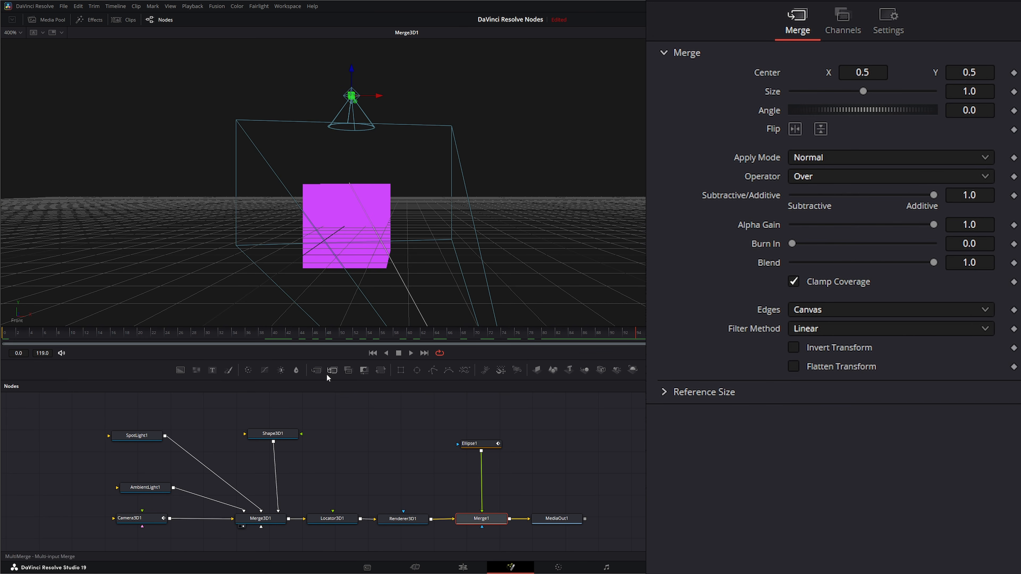
{"action": "left_click_drag", "start_coordinate": [430, 237], "coordinate": [198, 249]}
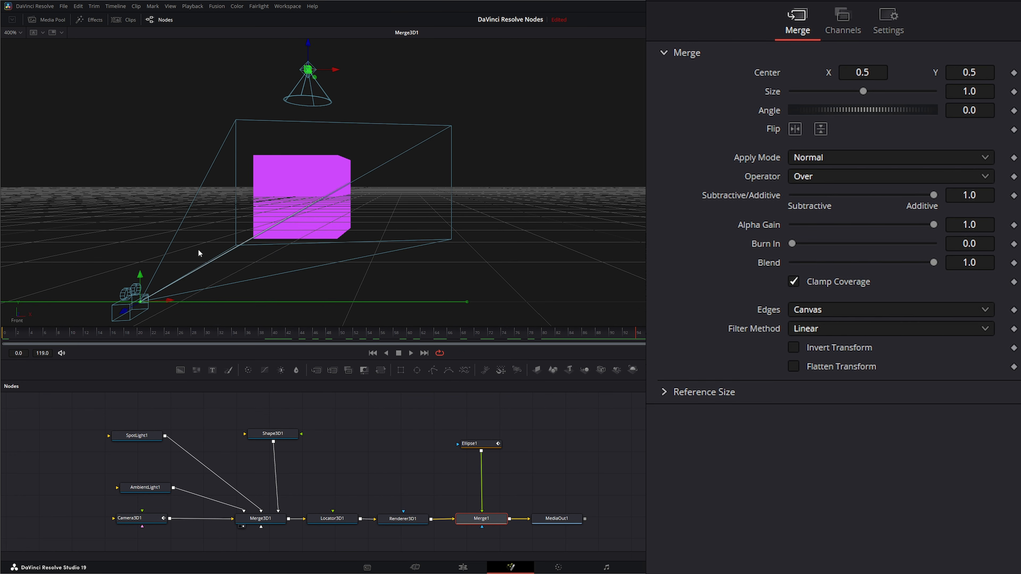
- Reset SpotLight1's Y and Z translation to 0
{"action": "left_click", "coordinate": [139, 435]}
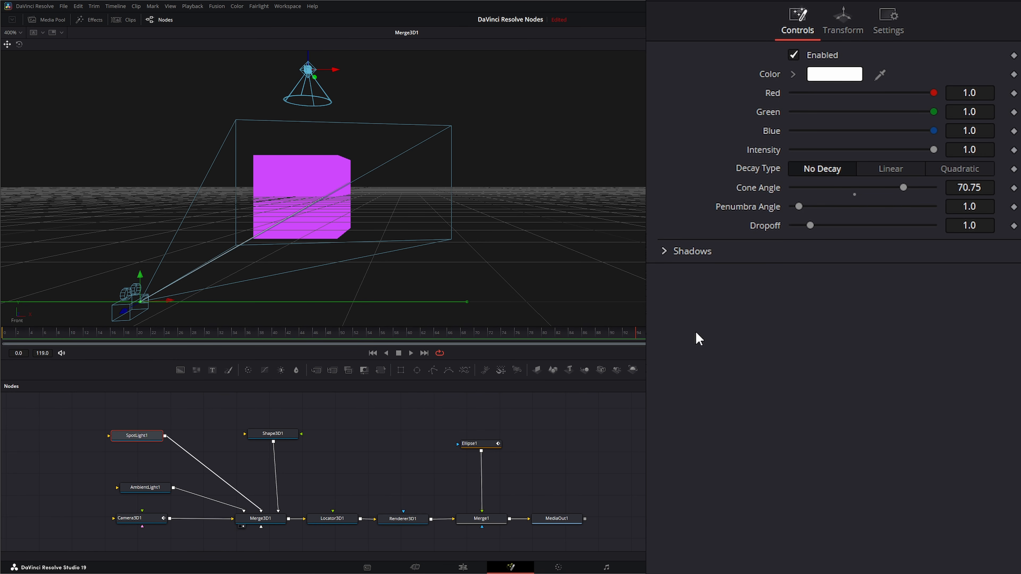
{"action": "left_click", "coordinate": [842, 22]}
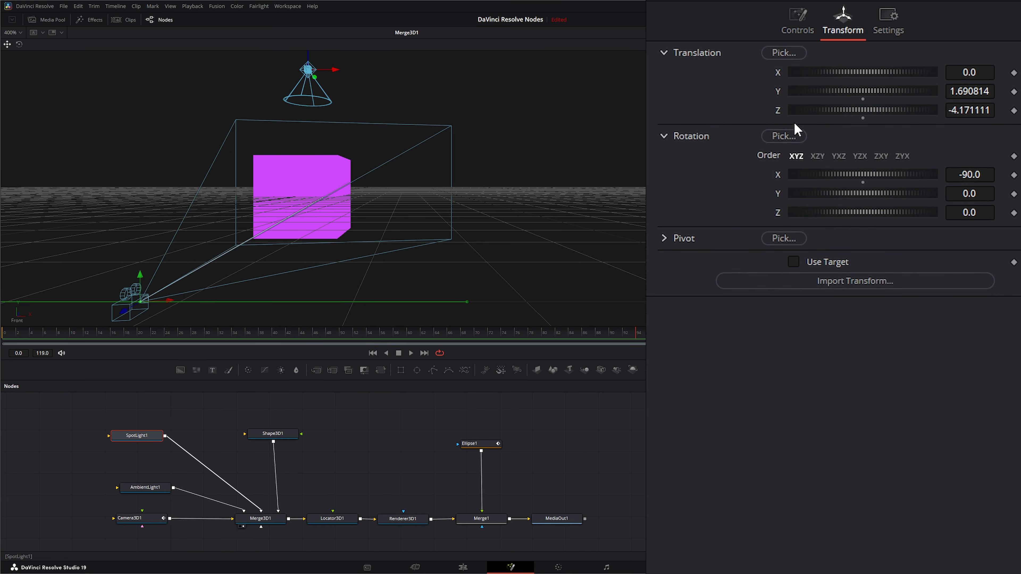
{"action": "double_click", "coordinate": [778, 110]}
{"action": "double_click", "coordinate": [779, 91]}
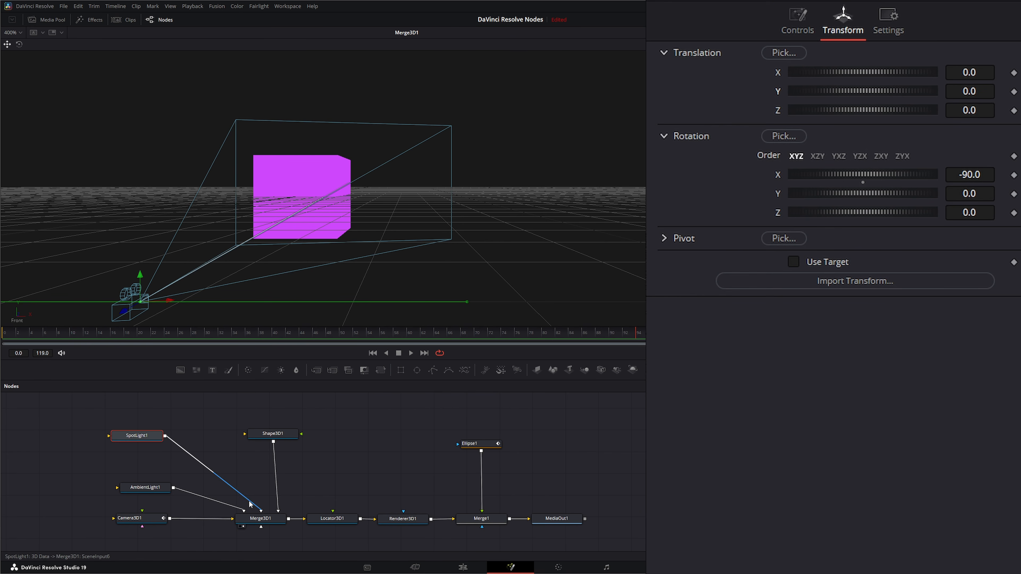
- Rewire SpotLight1 from Merge3D1 into Shape3D1's input and raise the light above the cube to about 1.35 in Y
{"action": "left_click_drag", "start_coordinate": [261, 510], "coordinate": [246, 438]}
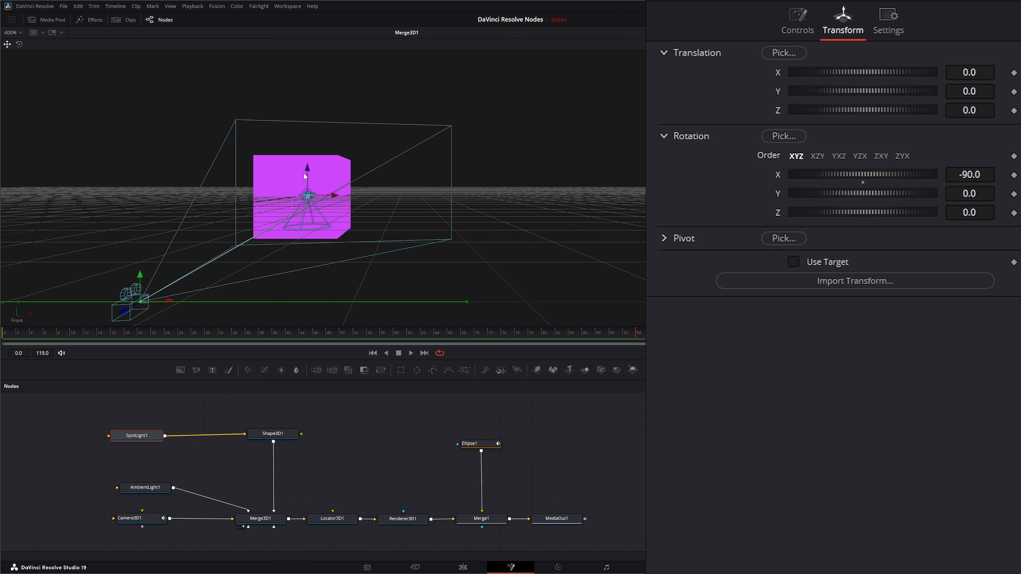
{"action": "left_click_drag", "start_coordinate": [308, 170], "coordinate": [302, 69]}
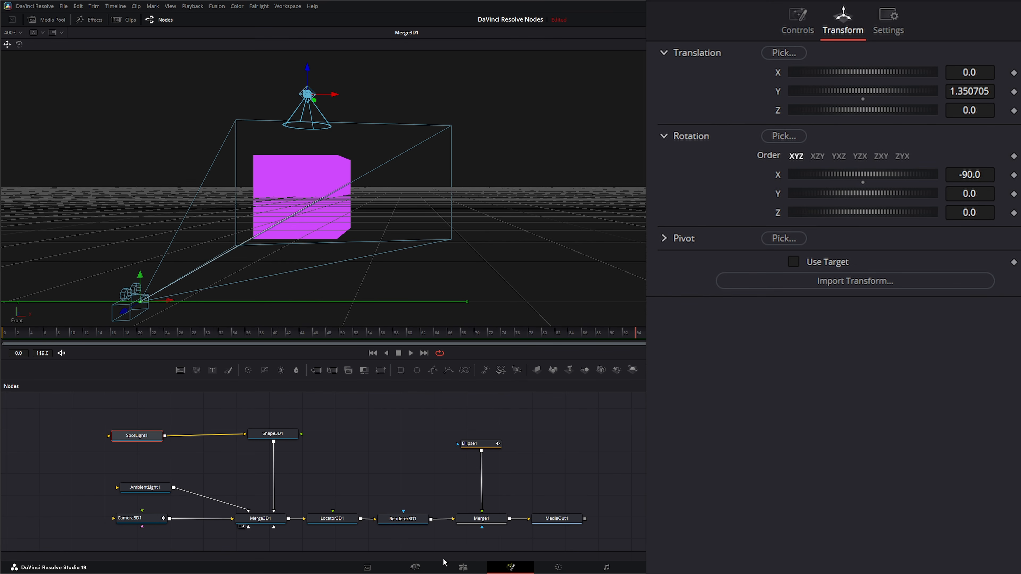
- Connect Shape3D1 to Locator3D1's Target input and reset the locator's X, Y and Z translation to 0
{"action": "mouse_move", "coordinate": [332, 511]}
{"action": "left_mouse_down"}
{"action": "mouse_move", "coordinate": [321, 482]}
{"action": "mouse_move", "coordinate": [337, 454]}
{"action": "mouse_move", "coordinate": [326, 500]}
{"action": "mouse_move", "coordinate": [339, 481]}
{"action": "mouse_move", "coordinate": [335, 498]}
{"action": "left_mouse_up"}
{"action": "left_click", "coordinate": [332, 520]}
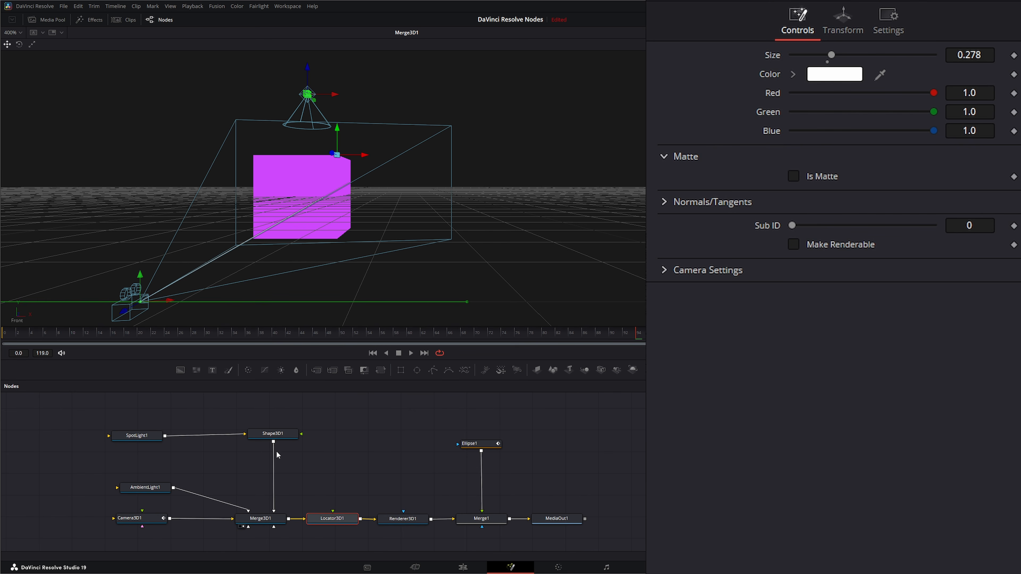
{"action": "left_click_drag", "start_coordinate": [274, 442], "coordinate": [333, 511]}
{"action": "left_click", "coordinate": [843, 18]}
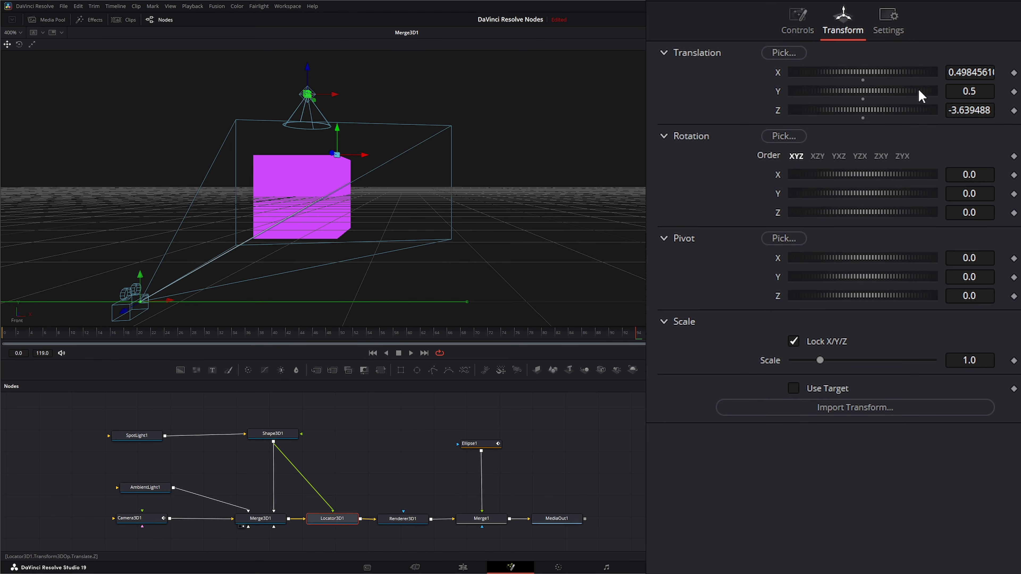
{"action": "double_click", "coordinate": [780, 75]}
{"action": "double_click", "coordinate": [778, 91]}
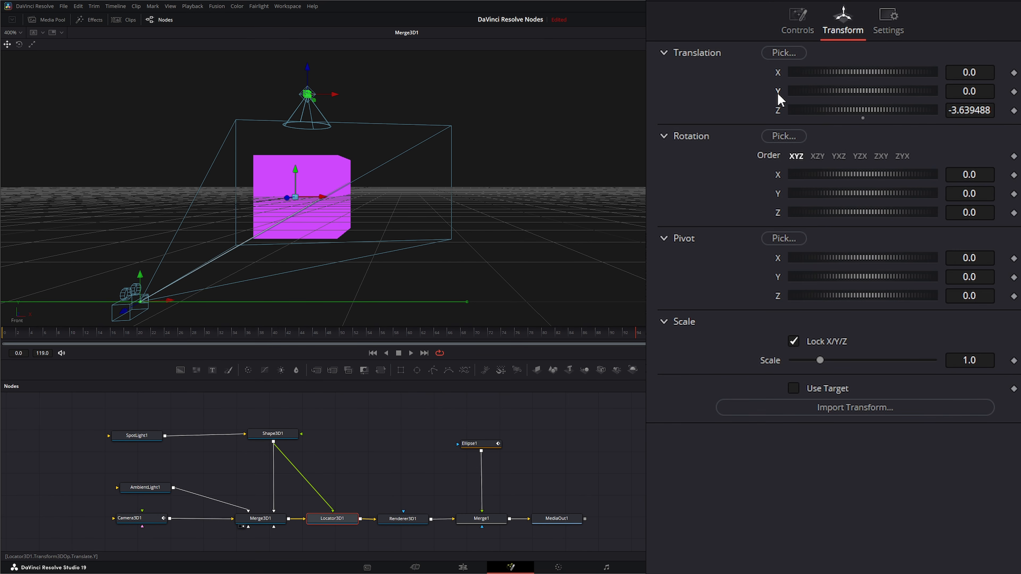
{"action": "double_click", "coordinate": [777, 111]}
{"action": "scroll", "coordinate": [301, 278], "scroll_direction": "down", "scroll_amount": 2}
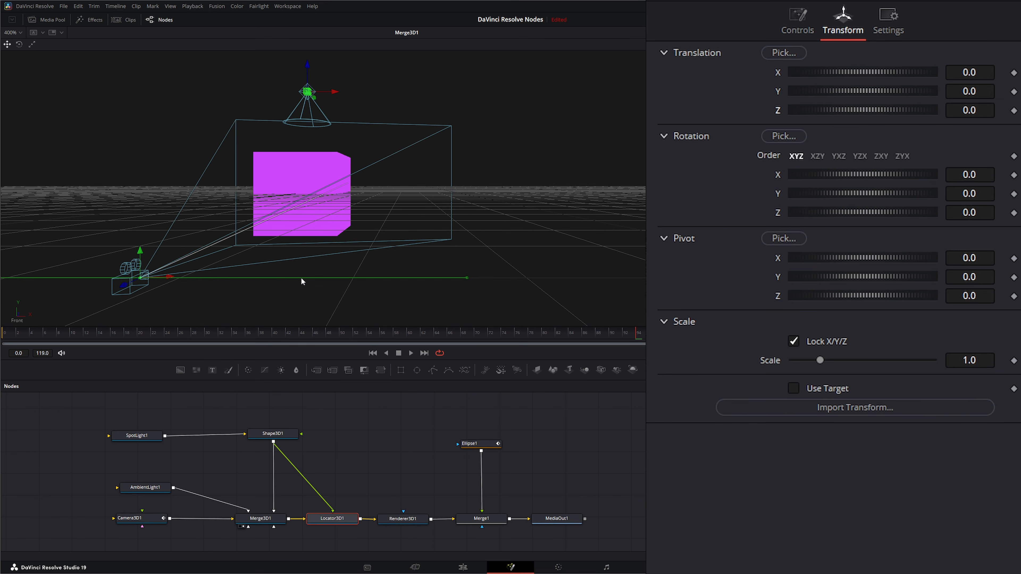
{"action": "scroll", "coordinate": [213, 277], "scroll_direction": "down", "scroll_amount": 3}
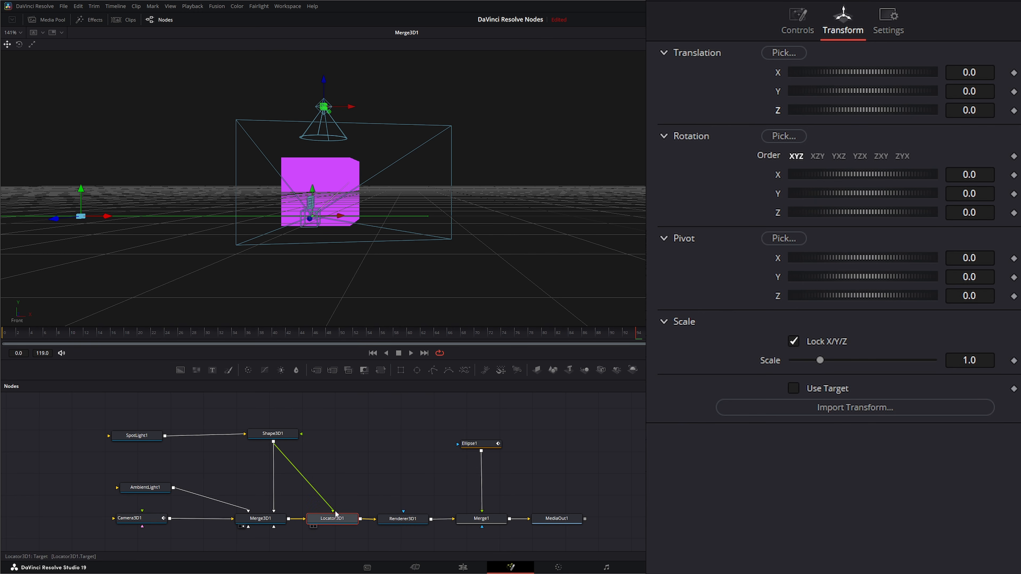
- Detach and reconnect Shape3D1 to Locator3D1's Target input, then enable Use Target on the locator
{"action": "left_click_drag", "start_coordinate": [336, 514], "coordinate": [337, 471]}
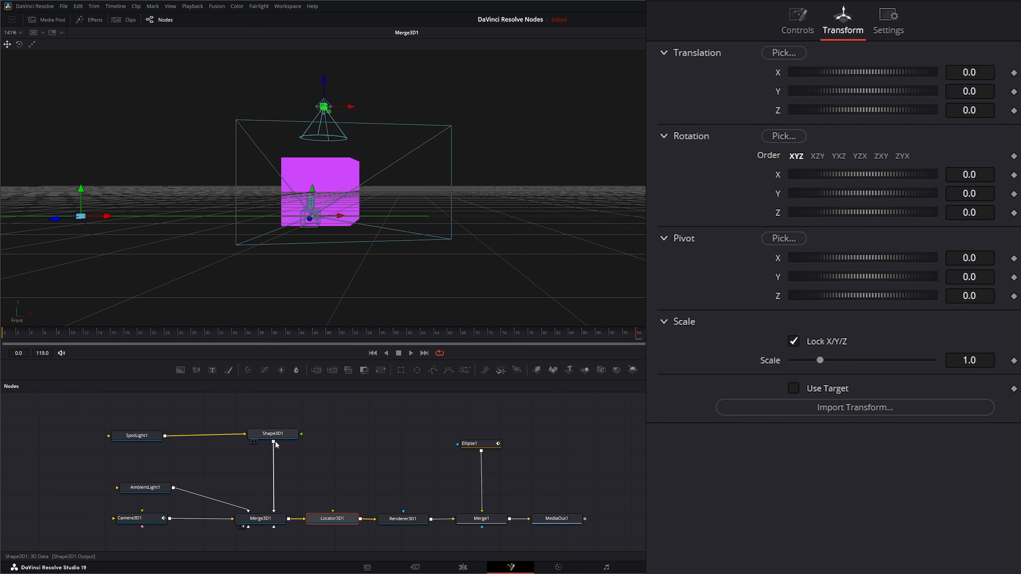
{"action": "left_click_drag", "start_coordinate": [274, 442], "coordinate": [333, 514]}
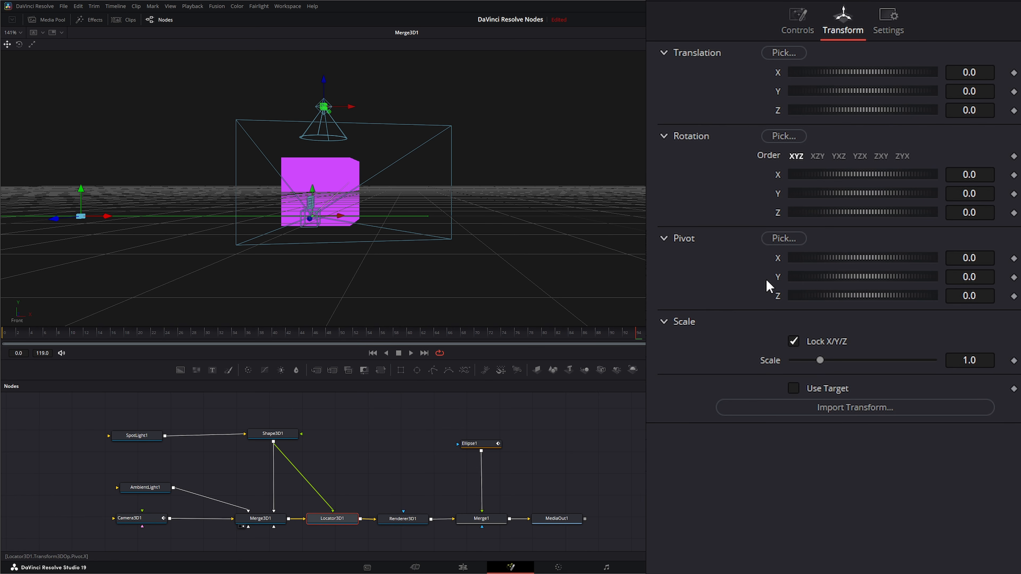
{"action": "left_click", "coordinate": [794, 388]}
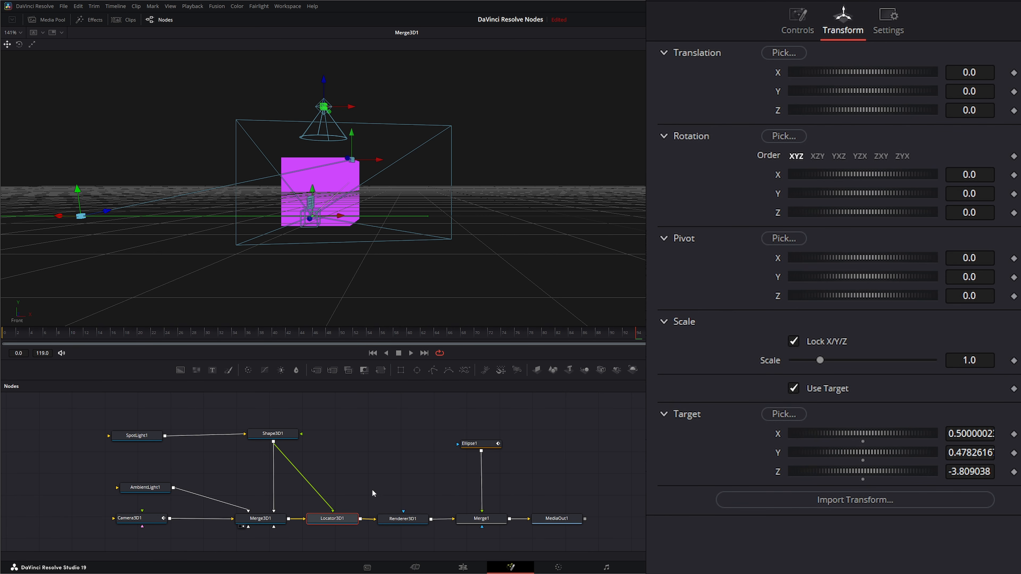
- Disconnect Shape3D1 from Locator3D1's Target input
{"action": "left_click_drag", "start_coordinate": [333, 513], "coordinate": [311, 469]}
{"action": "left_click_drag", "start_coordinate": [315, 452], "coordinate": [355, 543]}
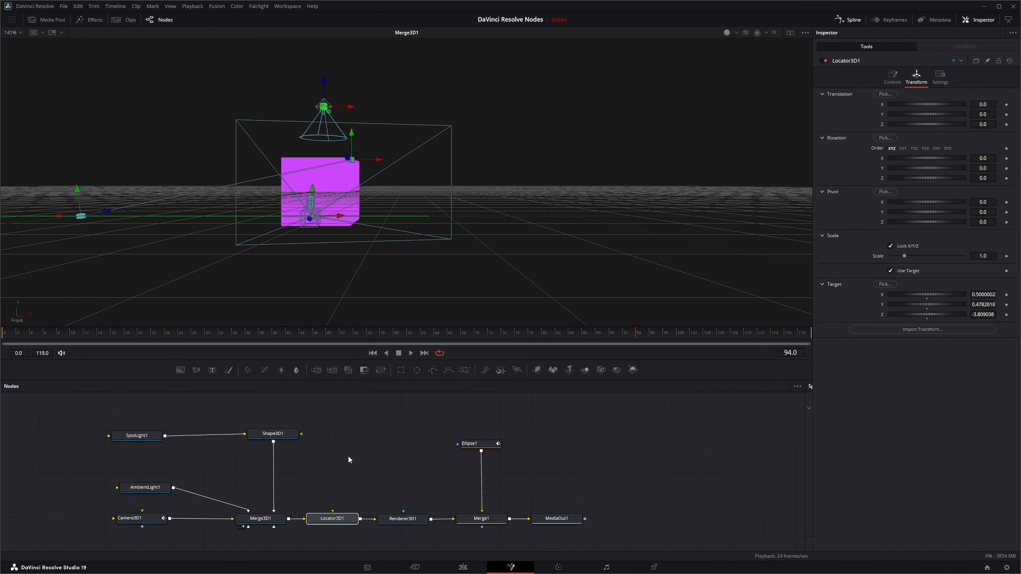